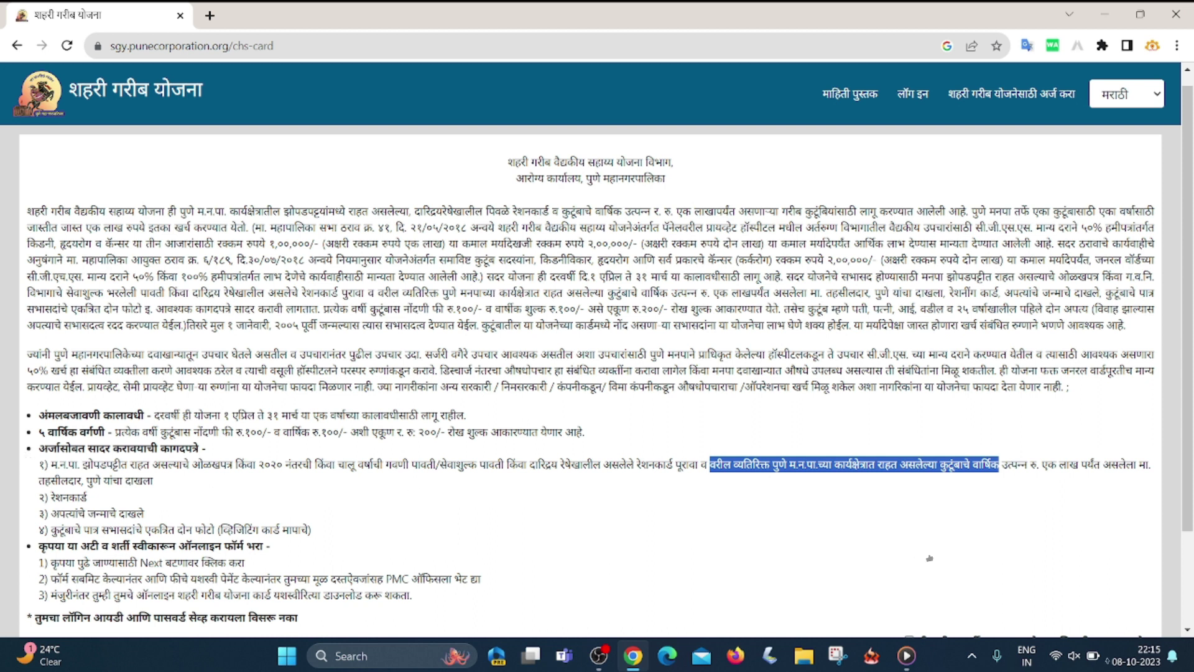
drag(44, 480, 153, 481)
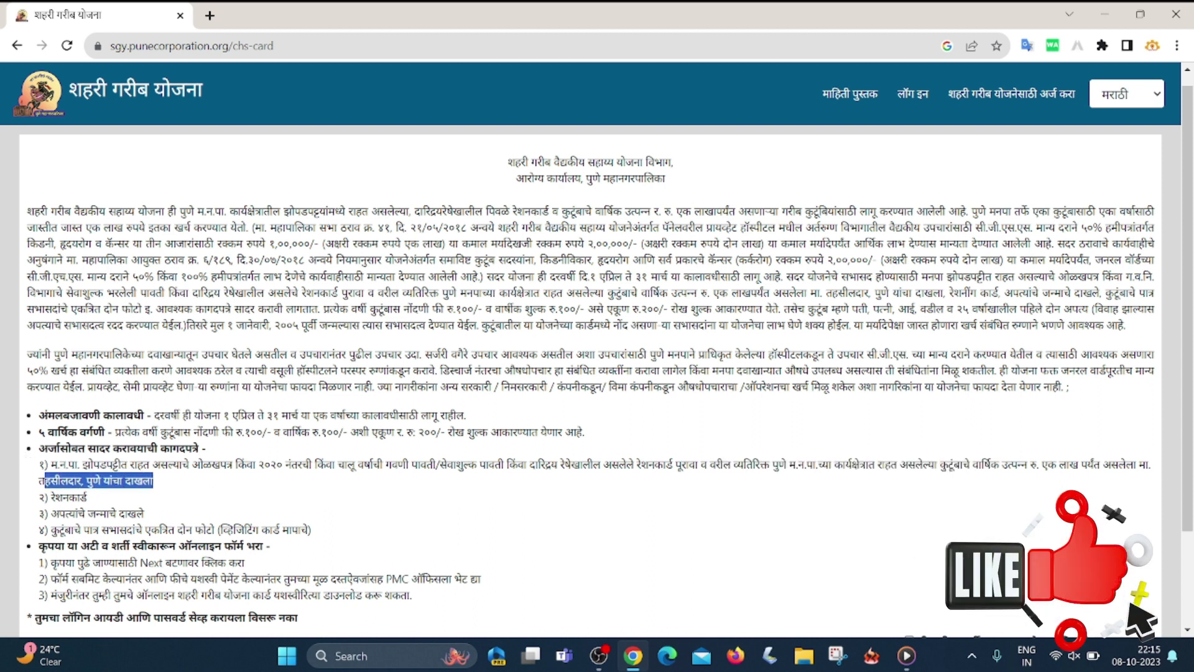
click(59, 496)
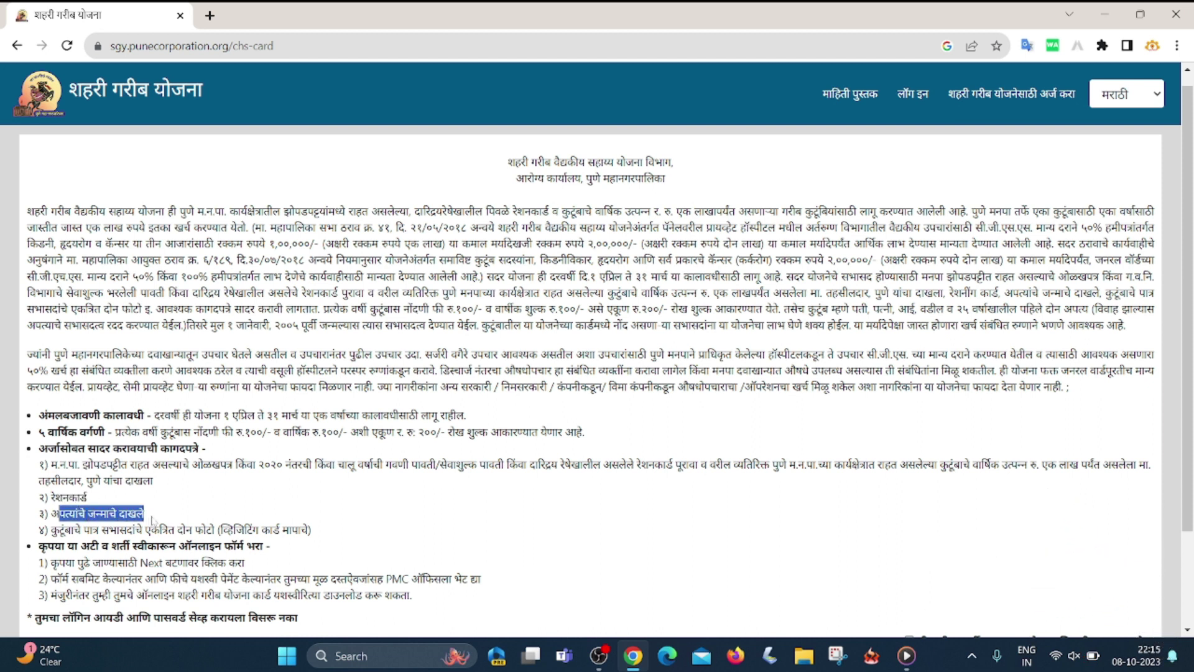
drag(59, 529, 205, 529)
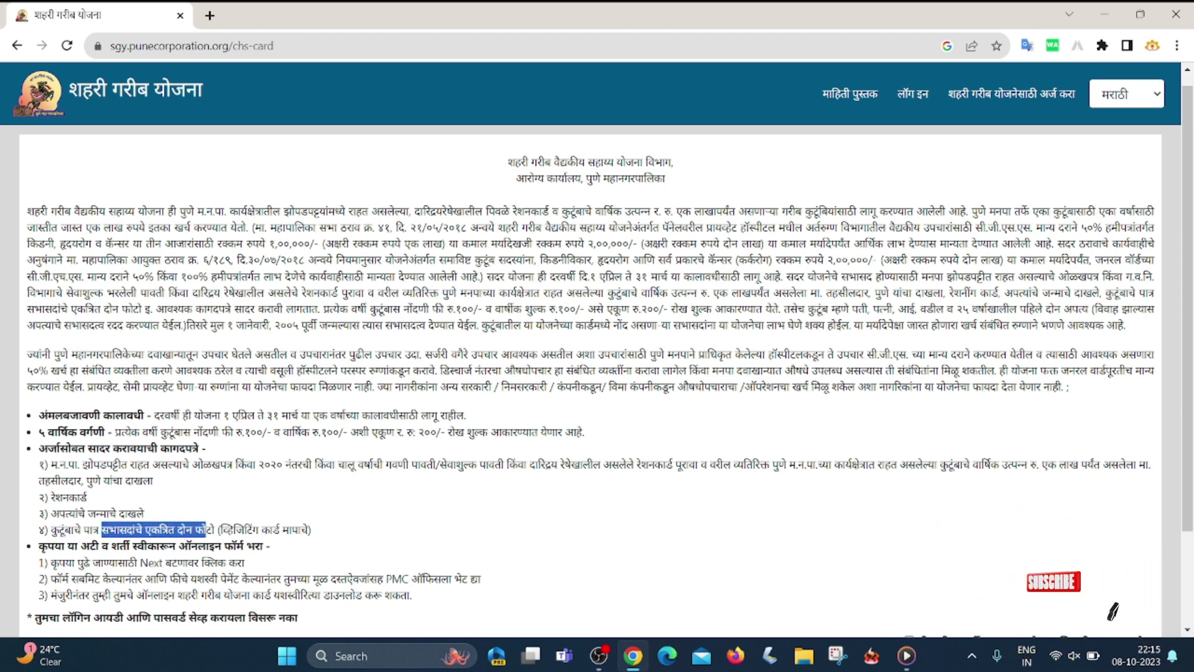
drag(47, 546, 78, 545)
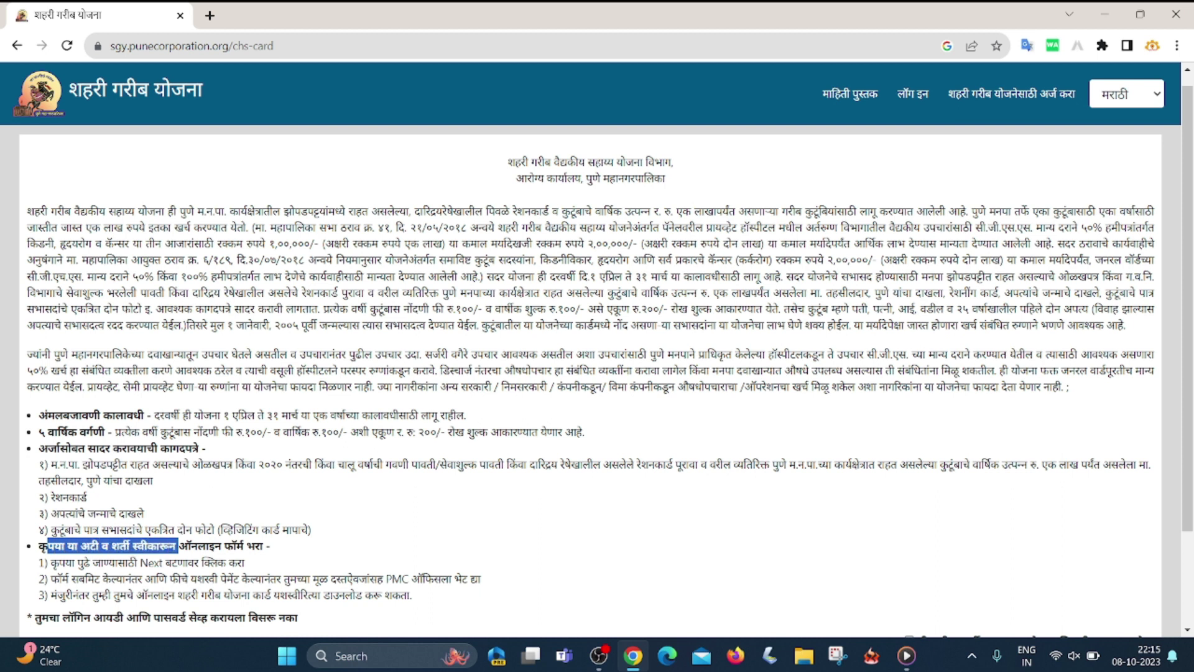
drag(264, 546, 266, 546)
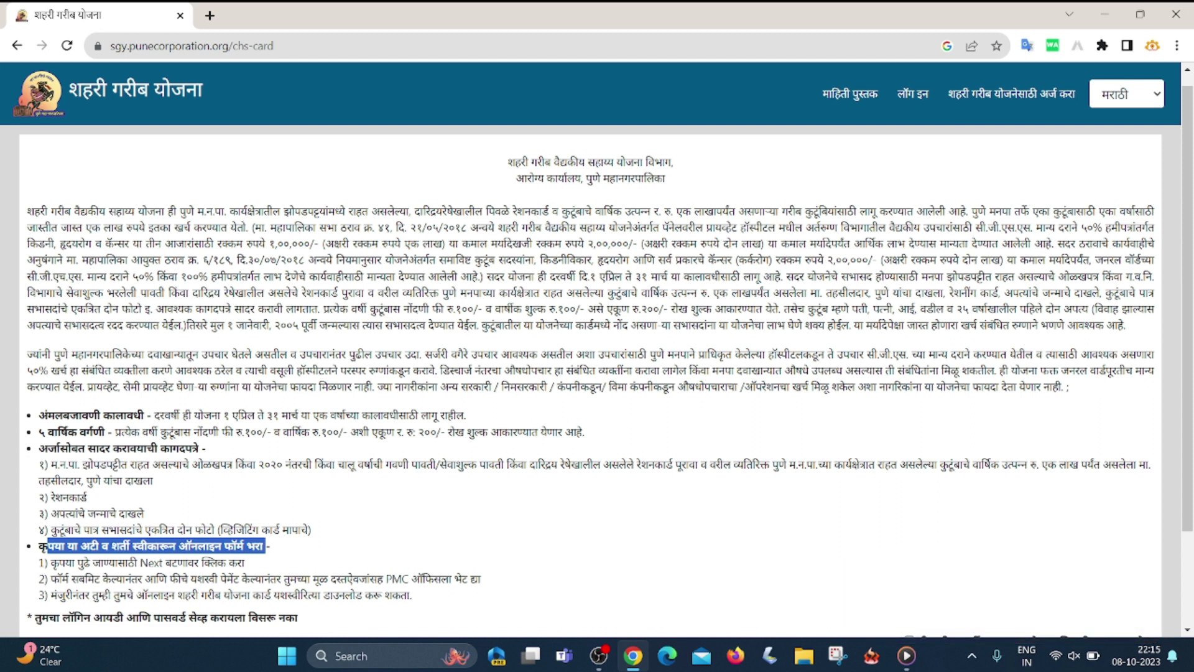
click(266, 546)
drag(61, 578, 385, 579)
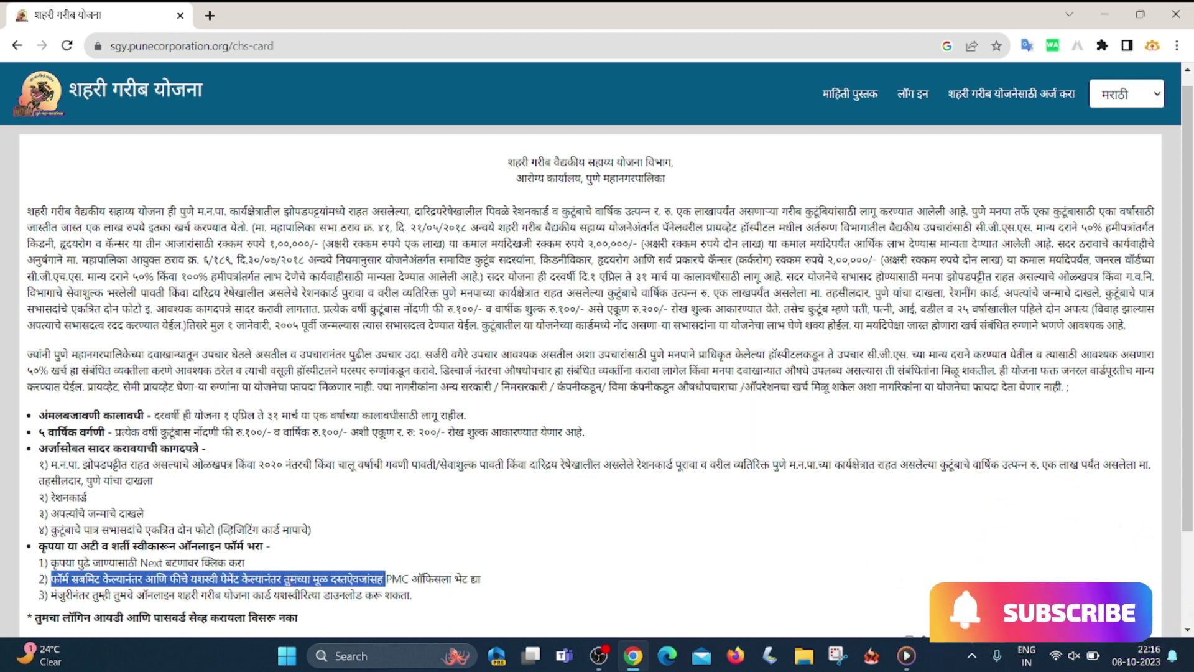
drag(247, 563, 421, 578)
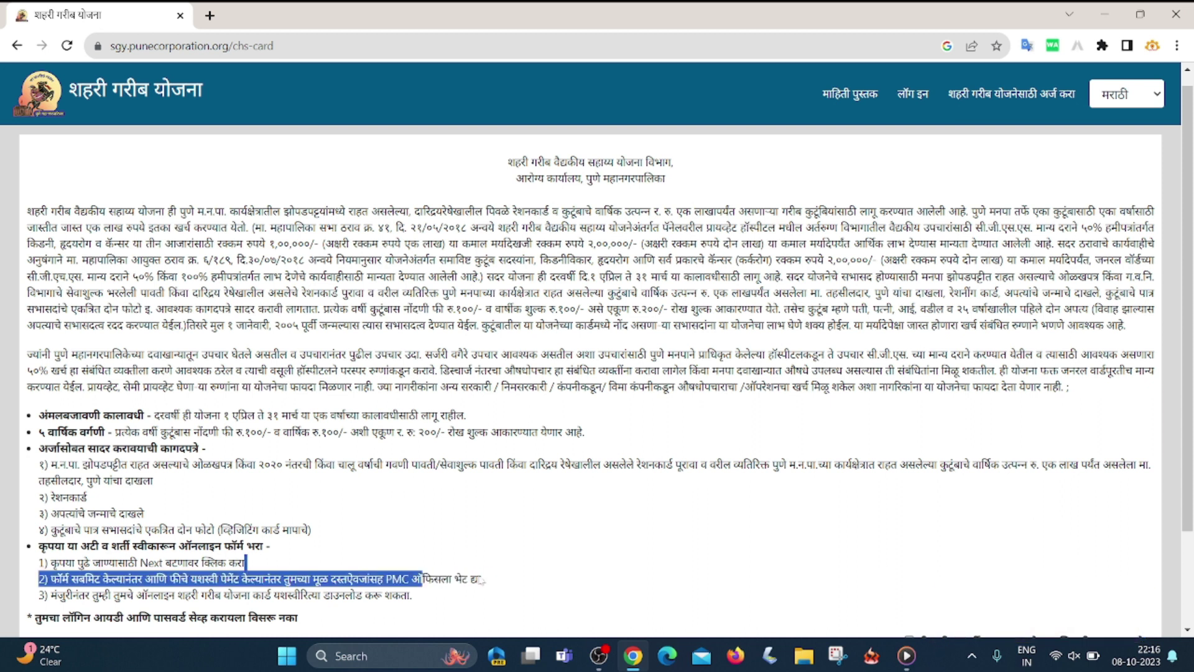
drag(57, 594, 416, 594)
scroll(416, 594, down, 2)
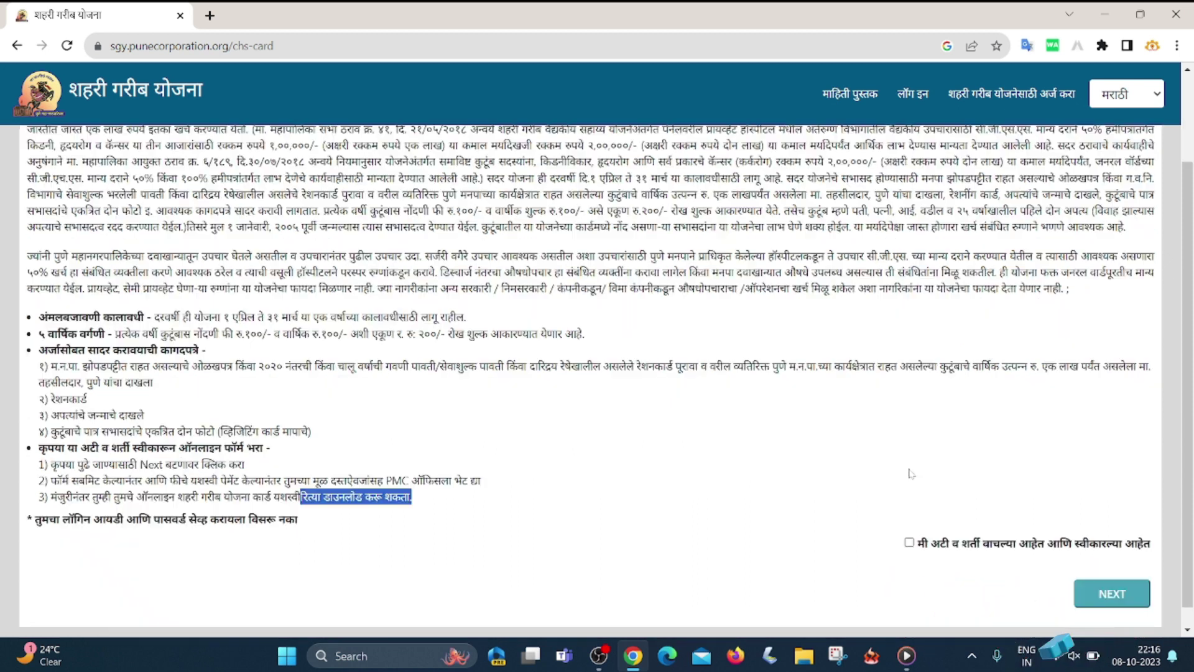
- Tick 'मी अटी व शर्ती वाचल्या आहेत' and continue to the blank application form
click(910, 544)
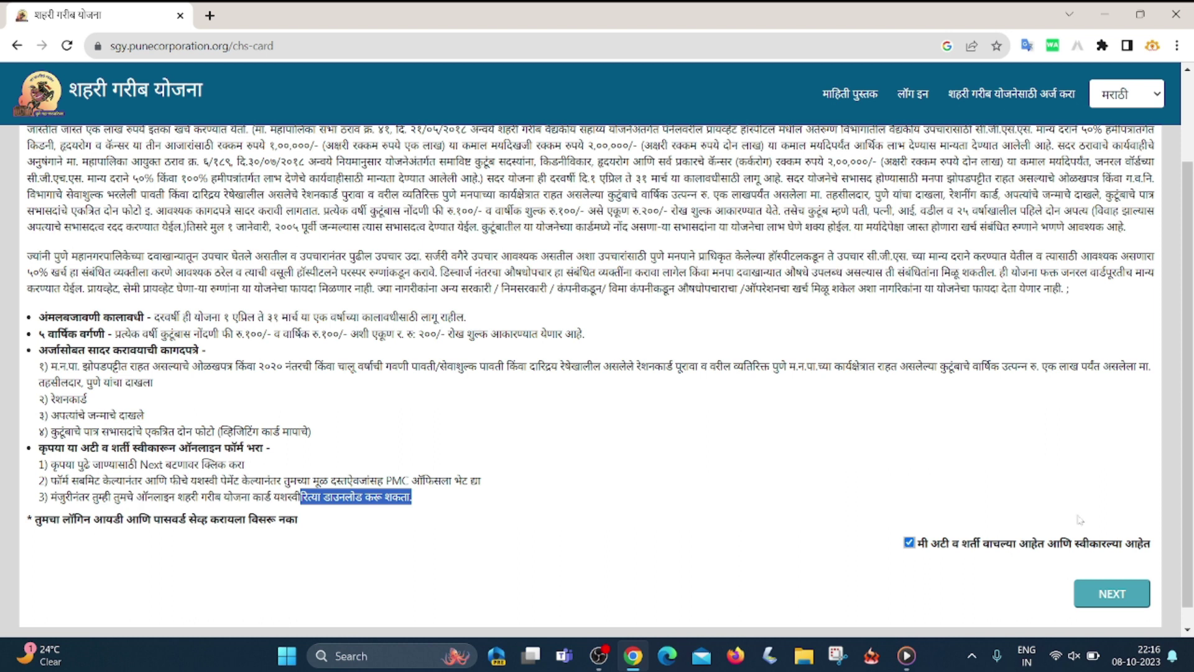
click(1110, 596)
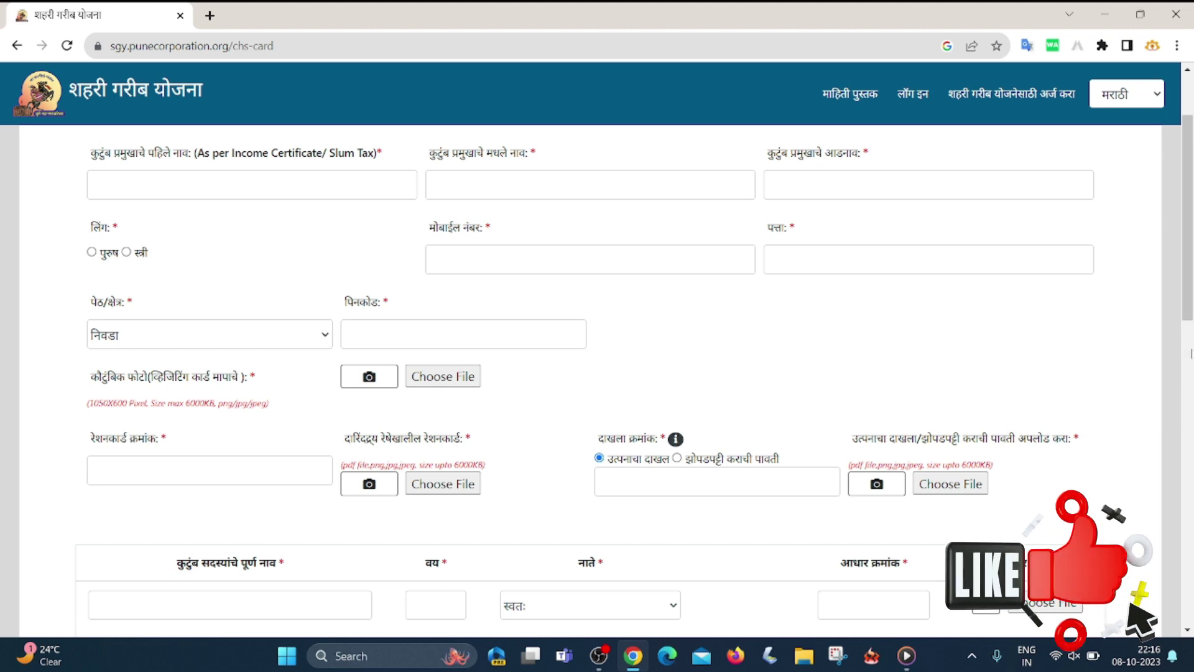
- Fill in the family head's middle name and corrected surname, and set gender to स्त्री (female)
drag(1189, 318, 1190, 447)
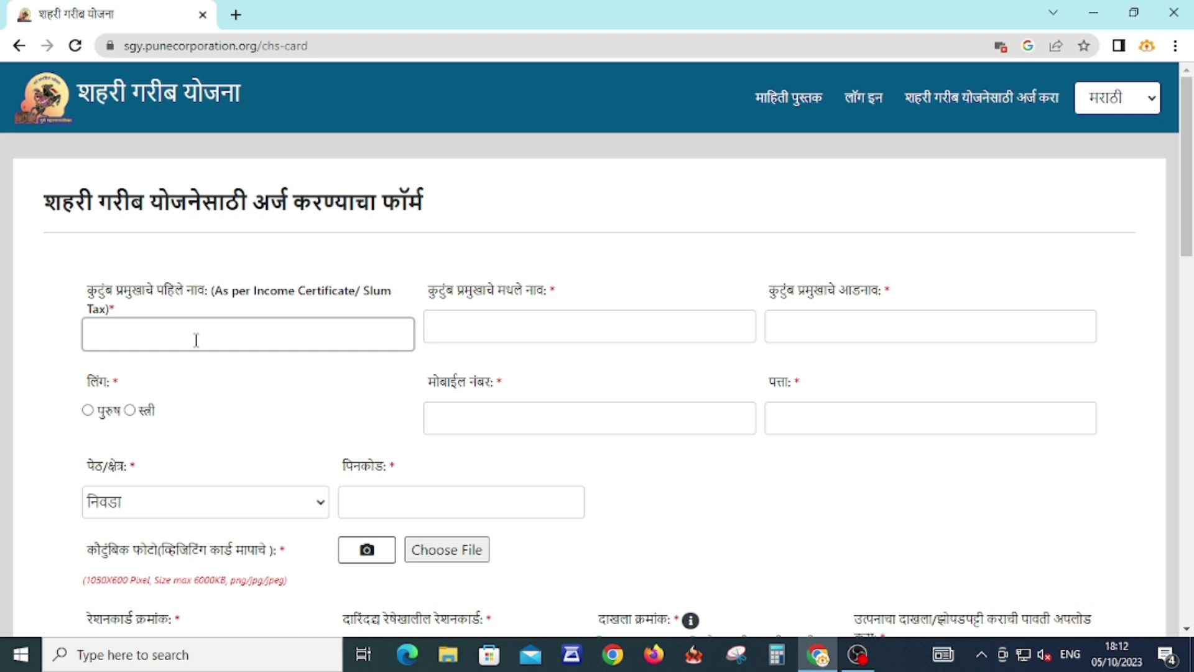
scroll(435, 292, down, 10)
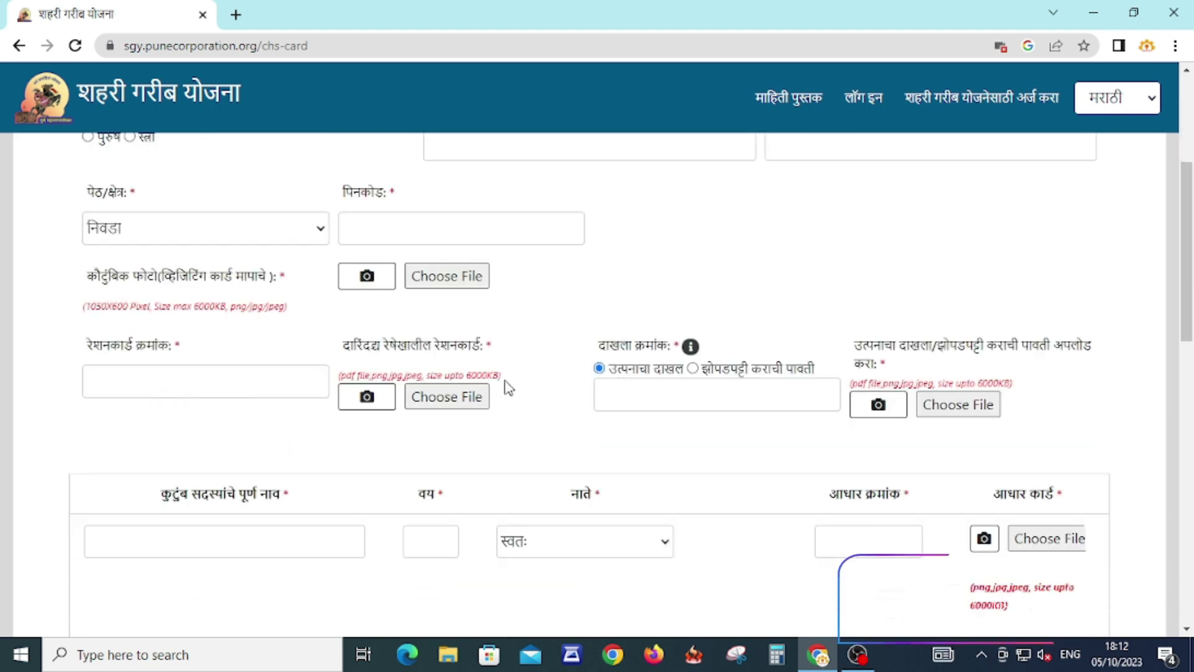
scroll(436, 311, up, 10)
key(Tab)
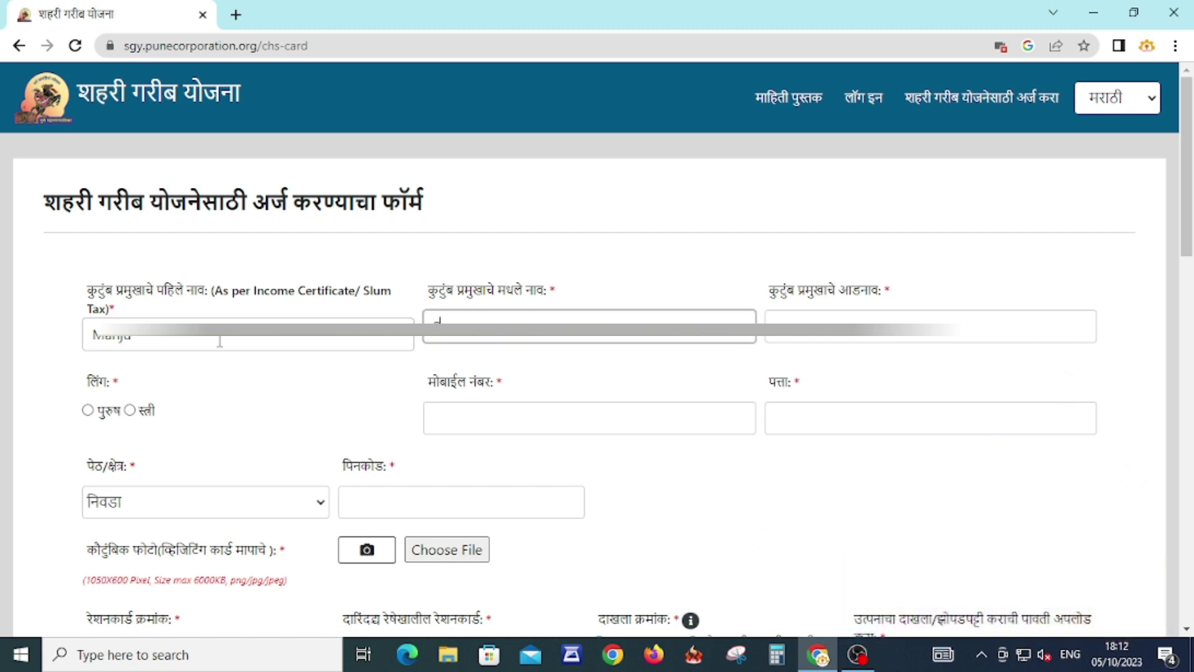
key(Tab)
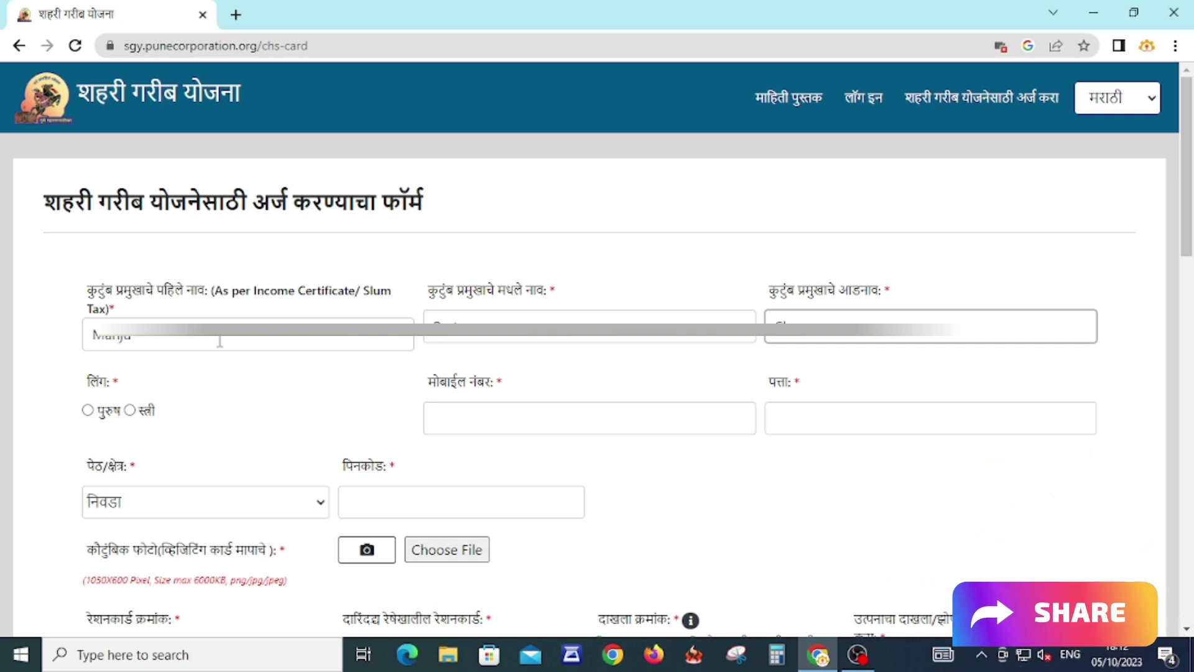
key(BackSpace)
key(BackSpace)
text(dav)
key(Tab)
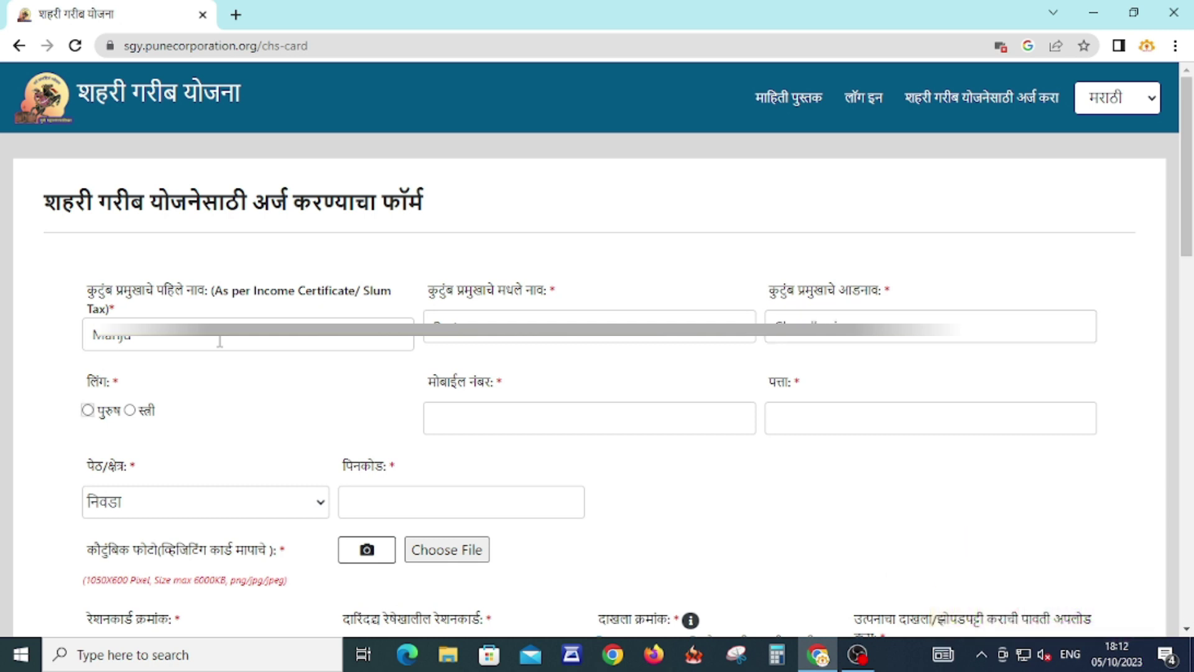
key(Right)
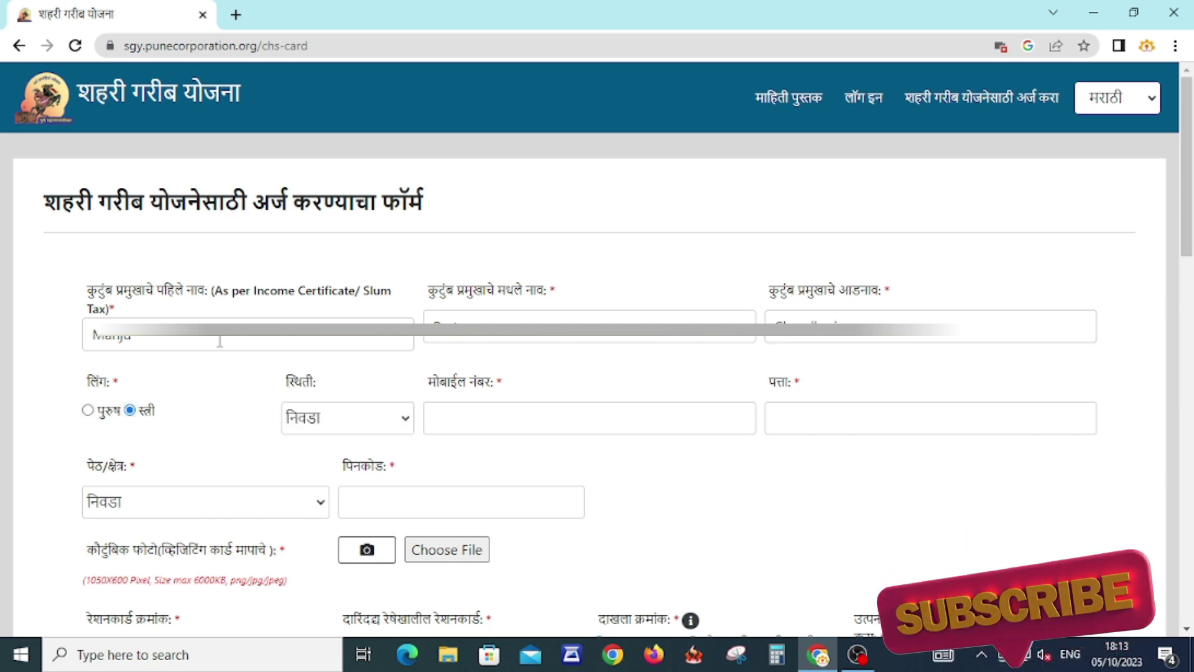
- Set स्थिति to विधवा (widow) and paste in the mobile number
click(349, 422)
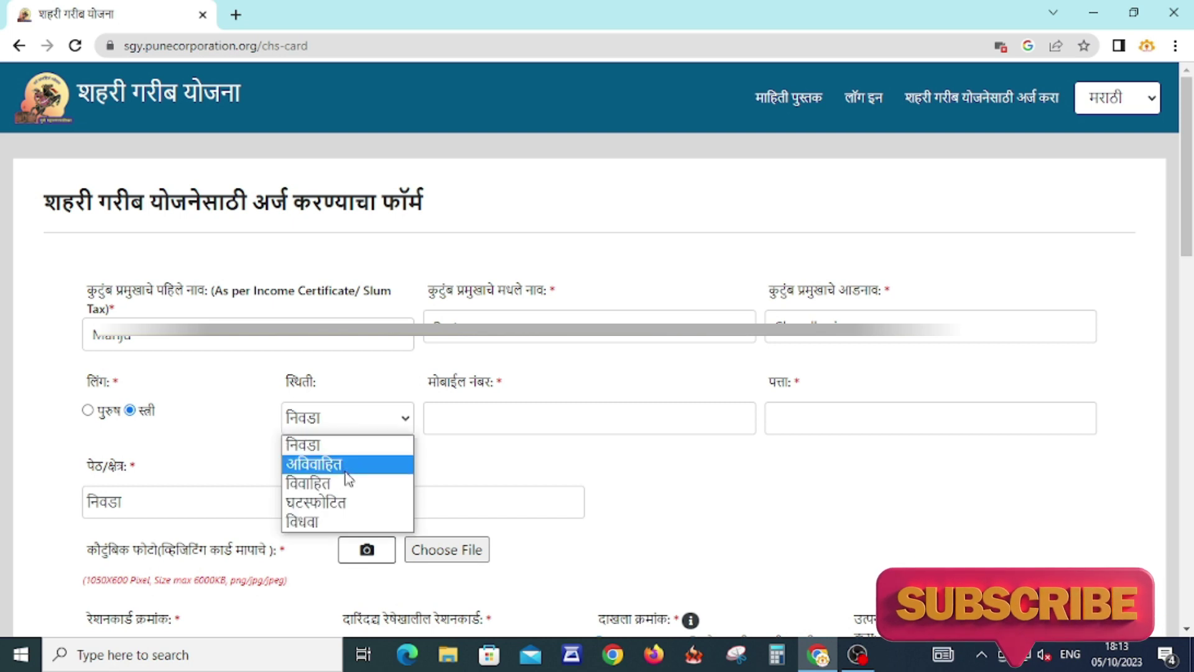
click(339, 522)
click(479, 415)
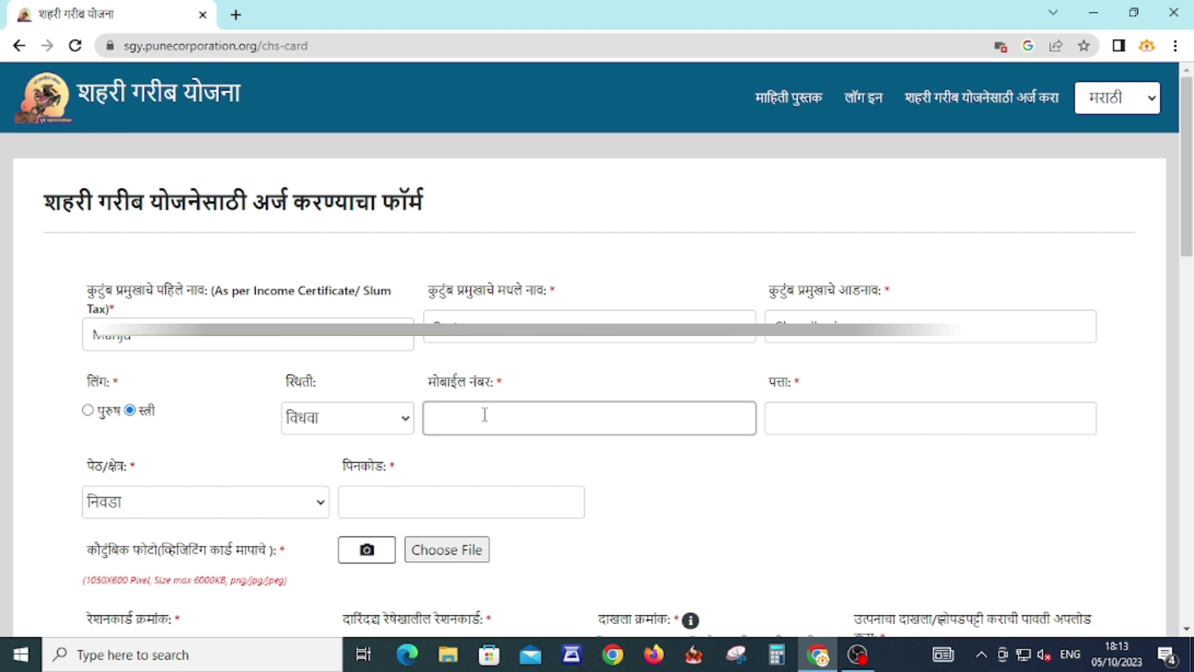
key(ctrl+v)
click(779, 482)
- Paste the address, choose area PARVATI and enter pincode 411009
click(797, 424)
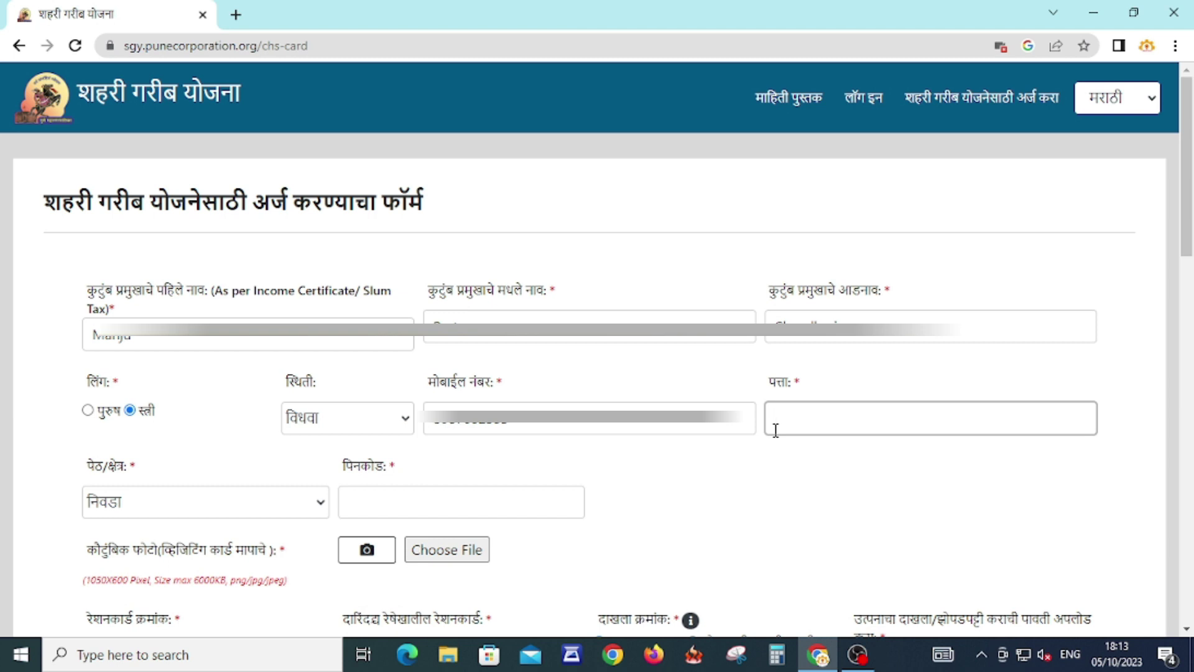
key(ctrl+v)
click(279, 511)
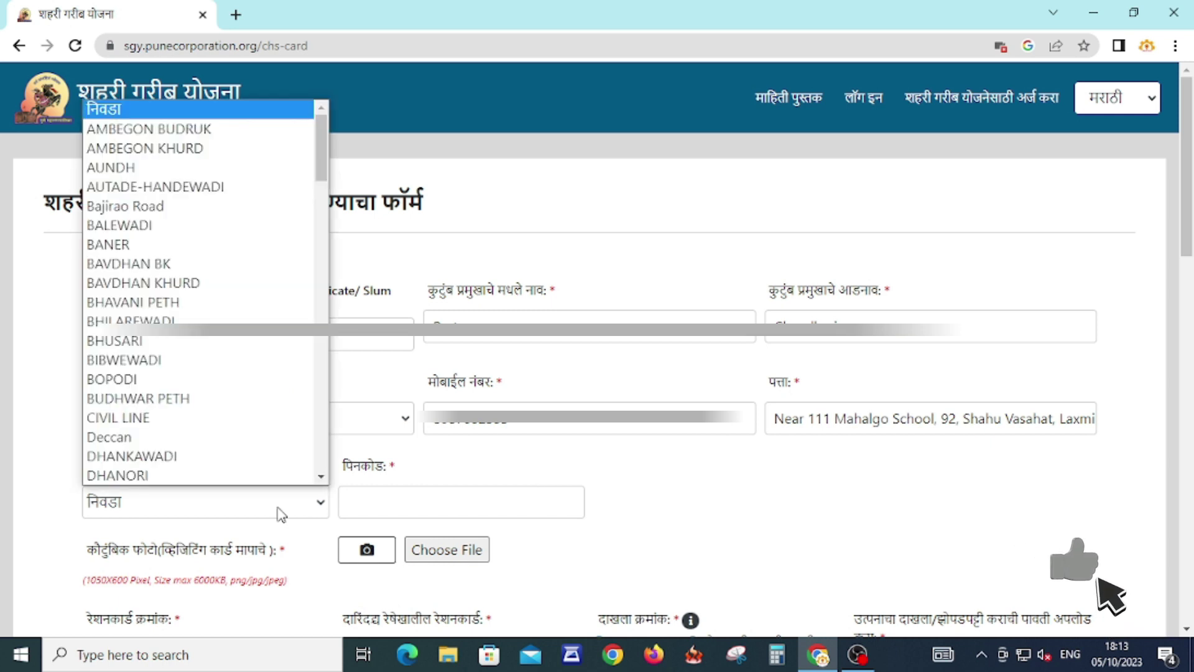
key(p)
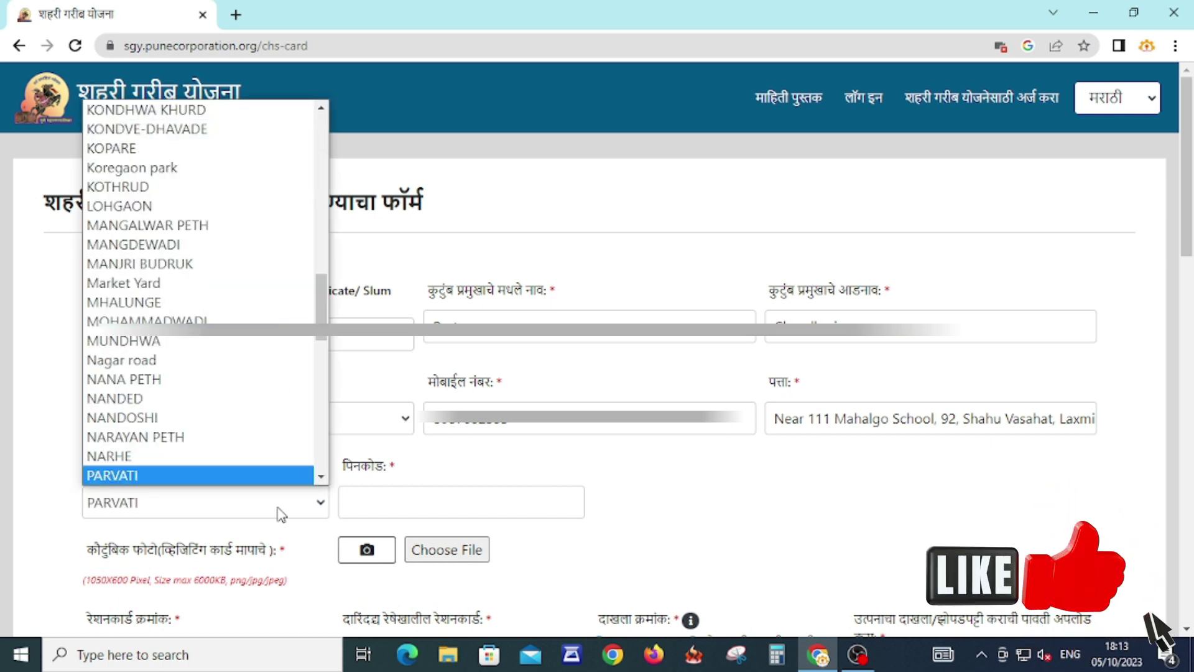
key(Return)
click(399, 502)
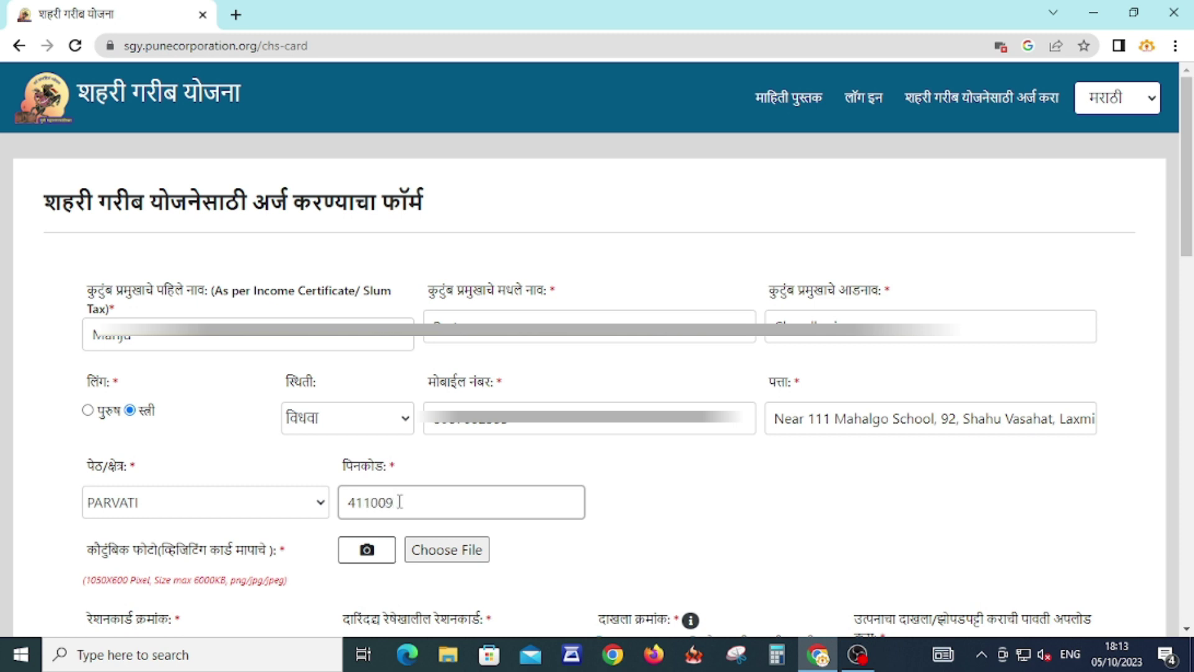
click(655, 571)
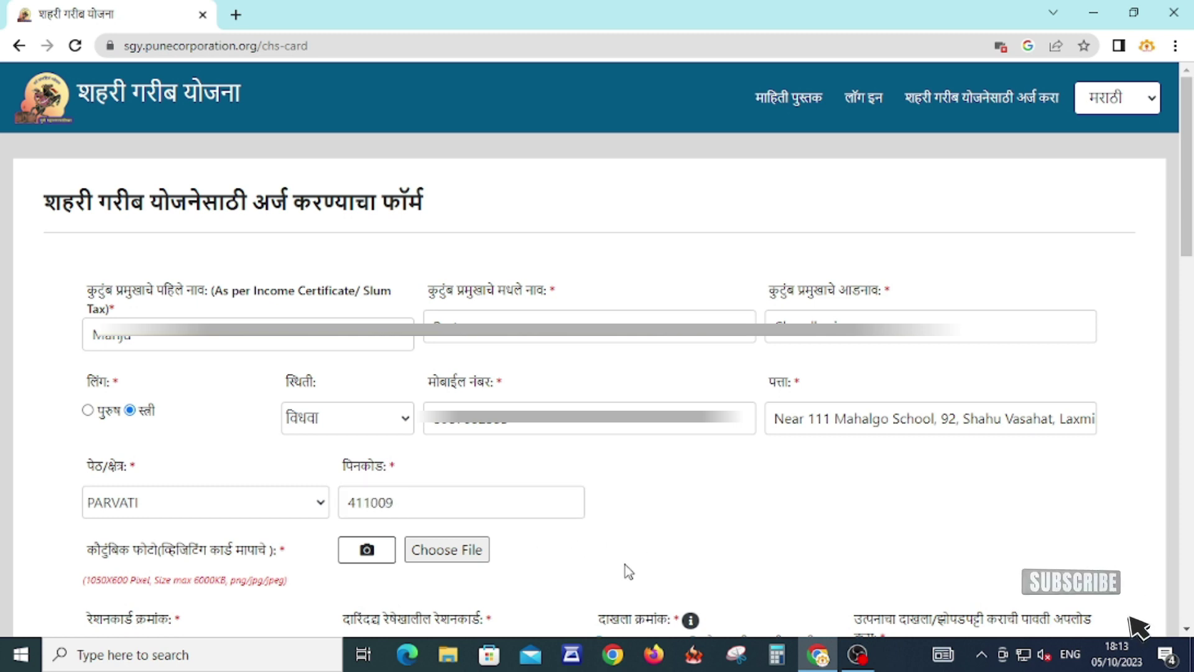
- Upload img20231005_18162615.jpg as the कौटुंबिक फोटो (family photo)
scroll(685, 546, down, 1)
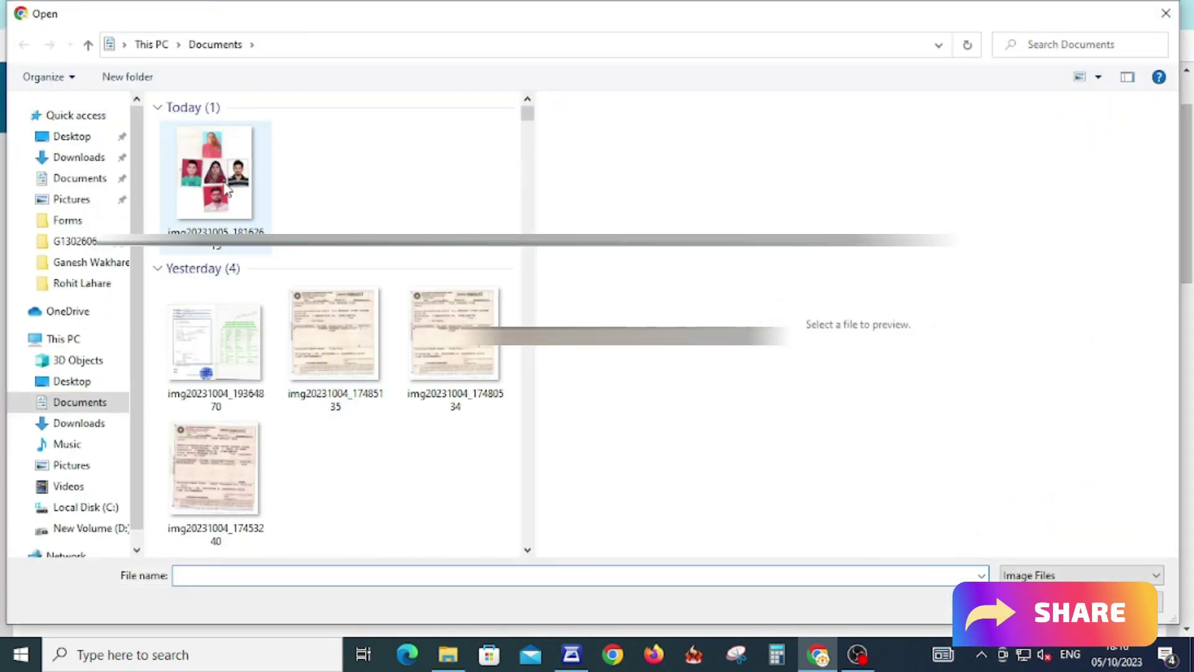
click(215, 180)
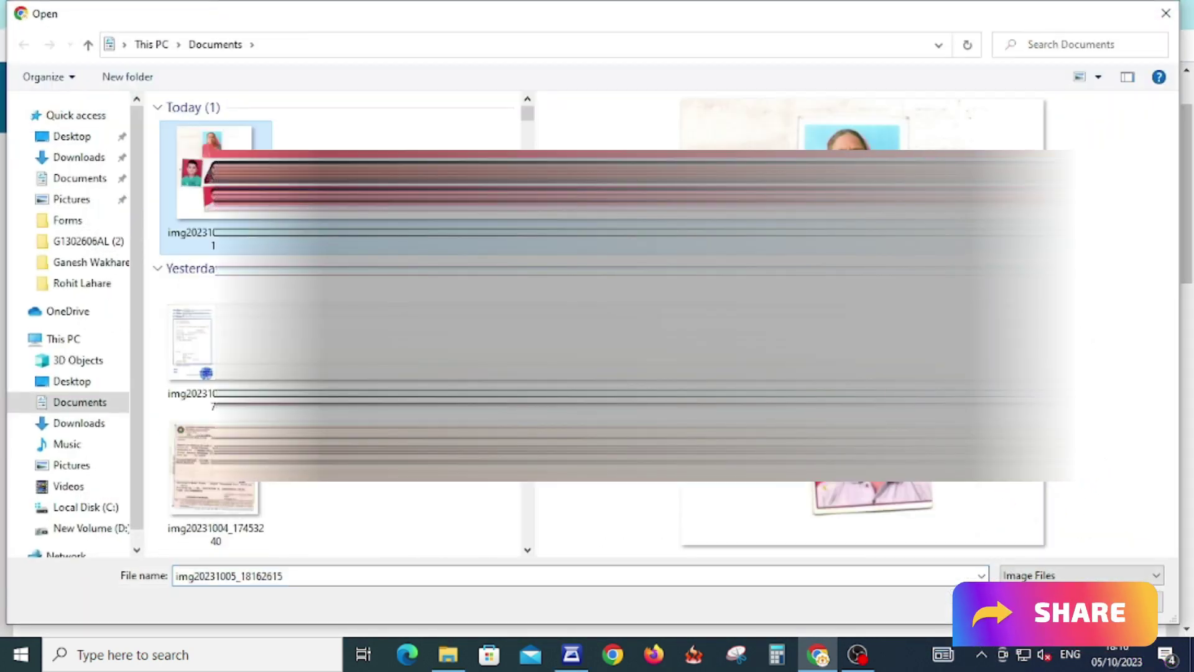
key(Return)
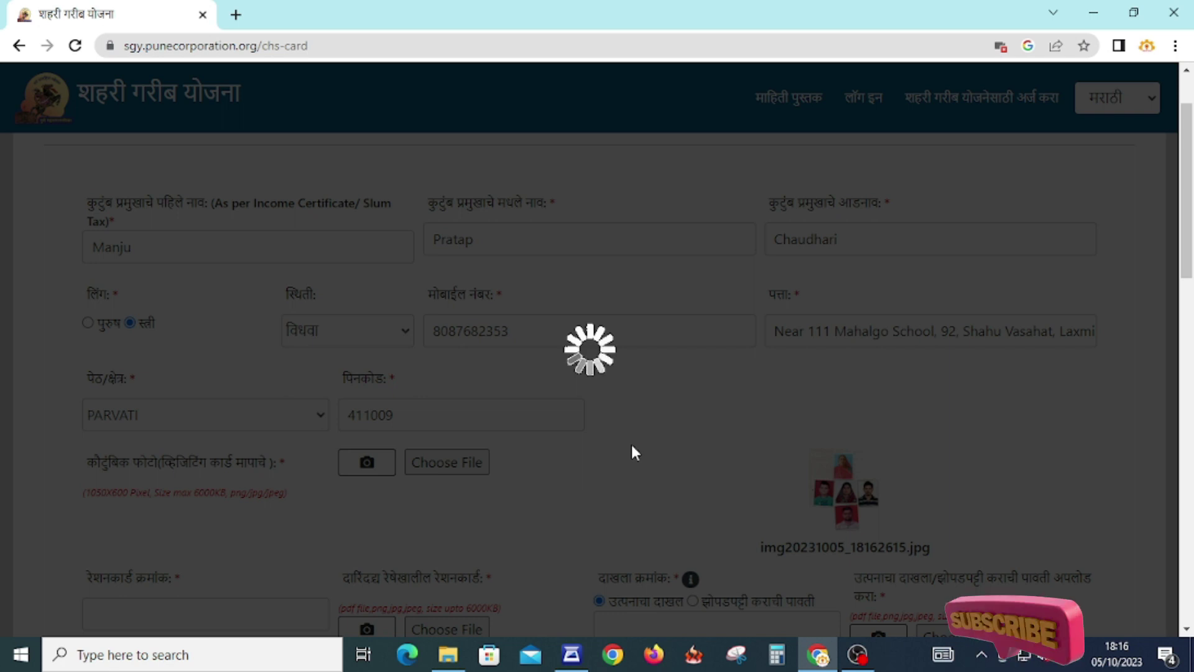
scroll(674, 413, down, 2)
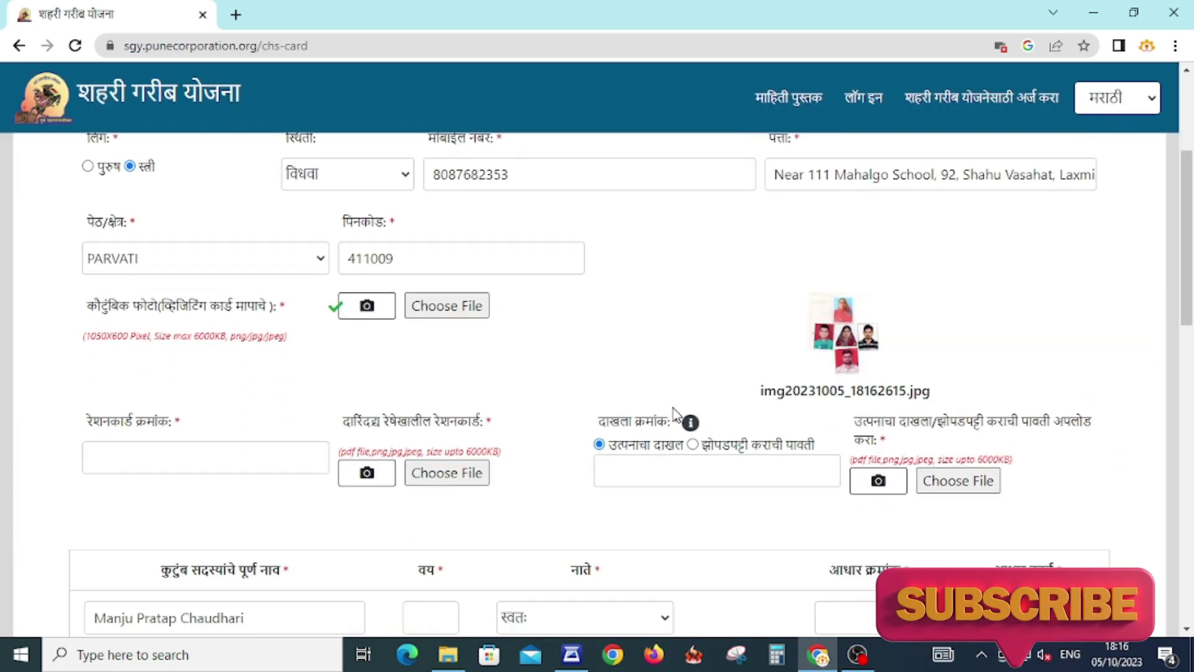
scroll(673, 408, down, 1)
click(188, 428)
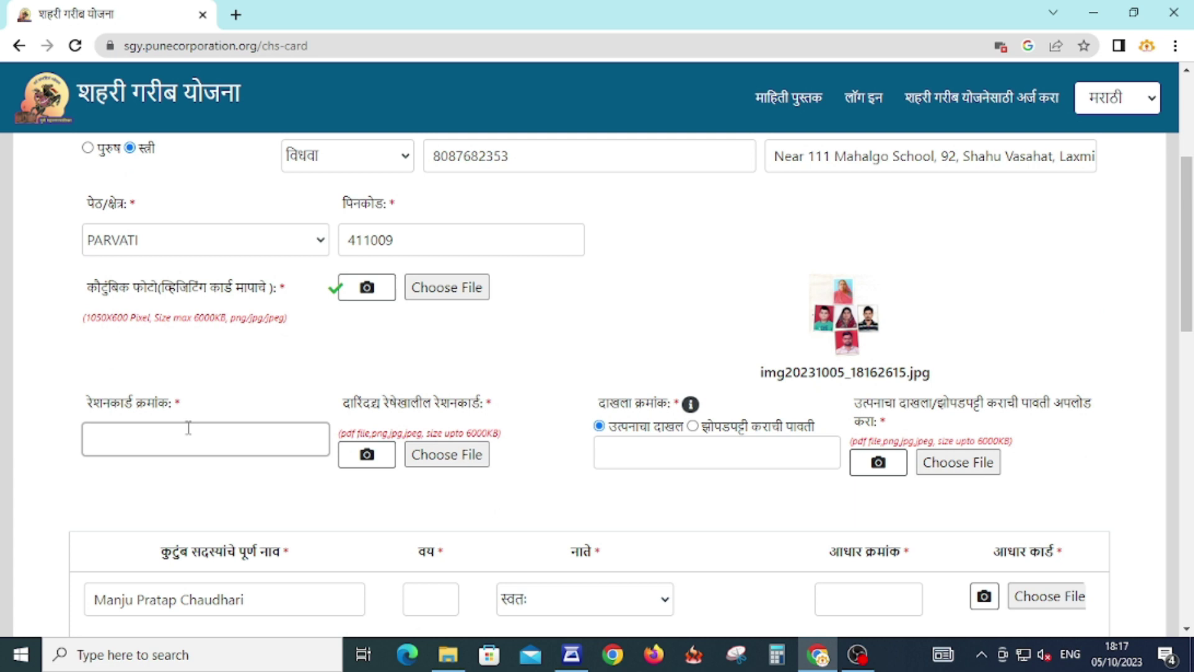
- Enter the ration card number and start the income certificate number with 12
scroll(566, 491, up, 5)
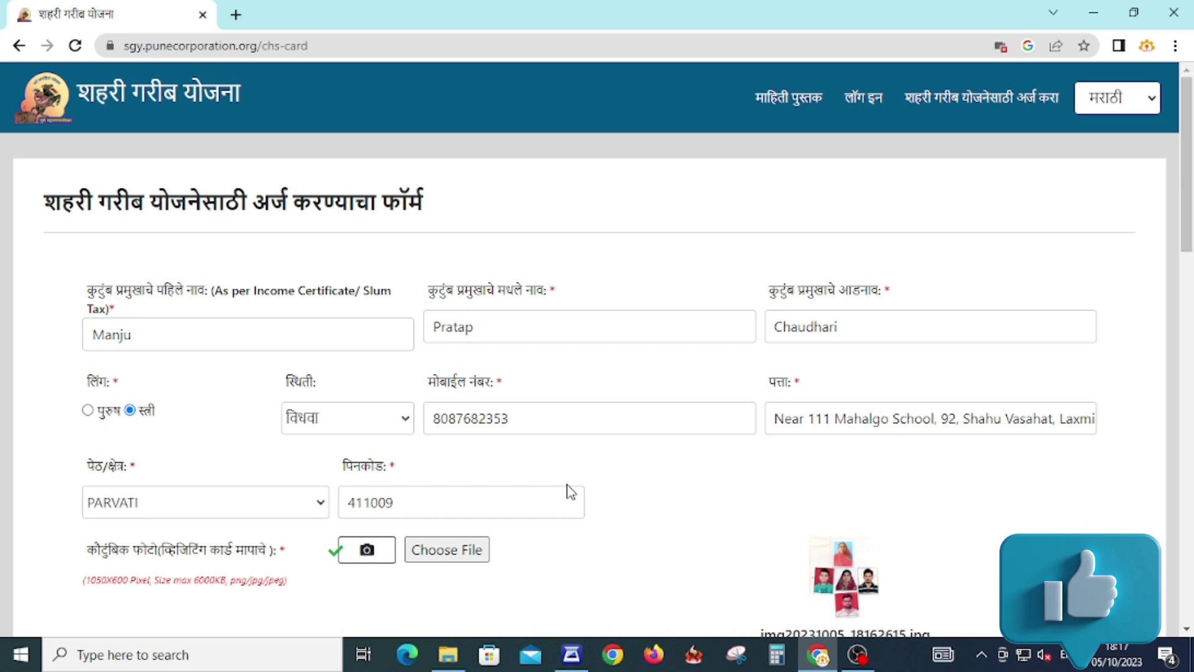
scroll(570, 491, down, 5)
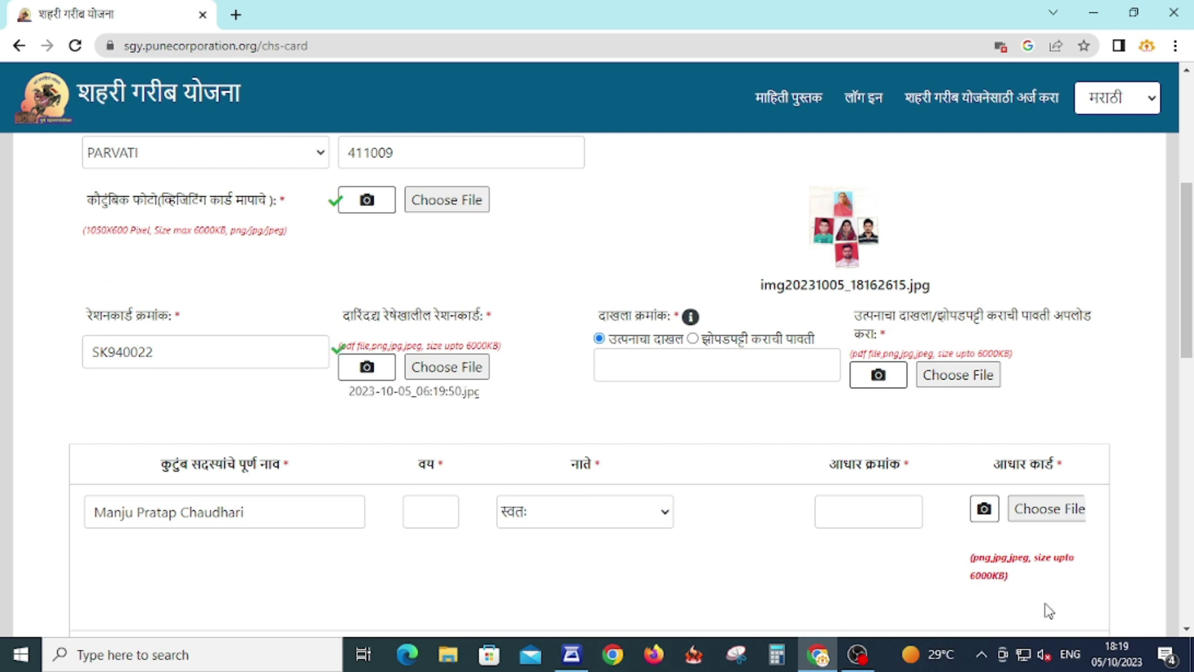
click(647, 358)
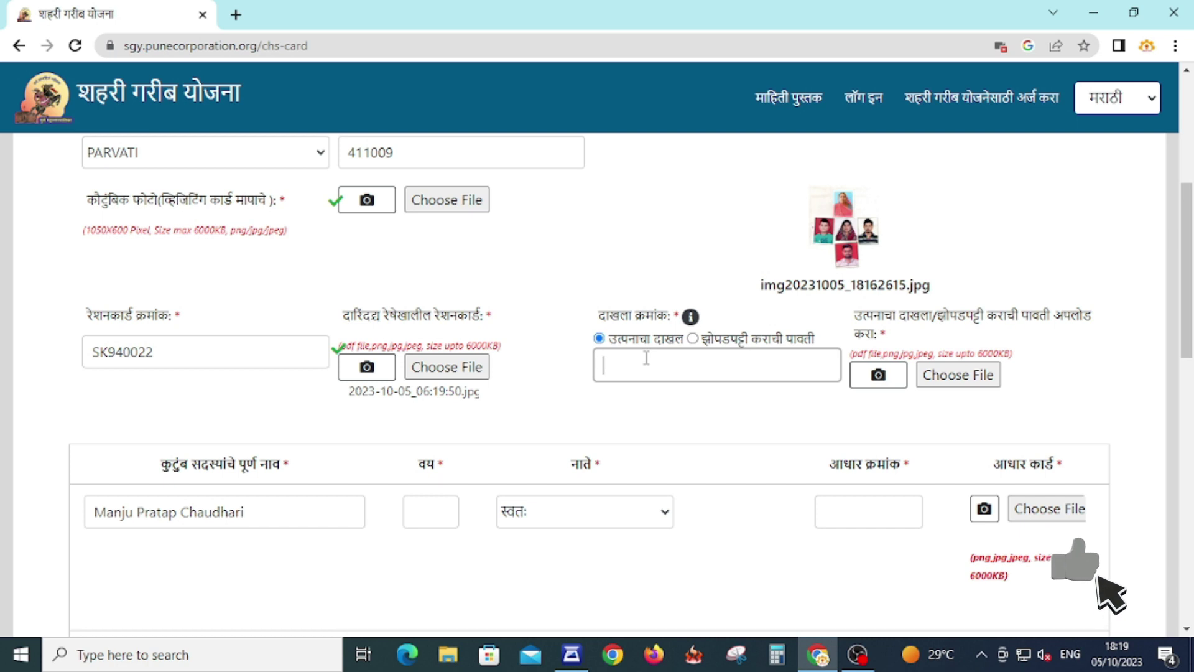
click(692, 318)
click(681, 361)
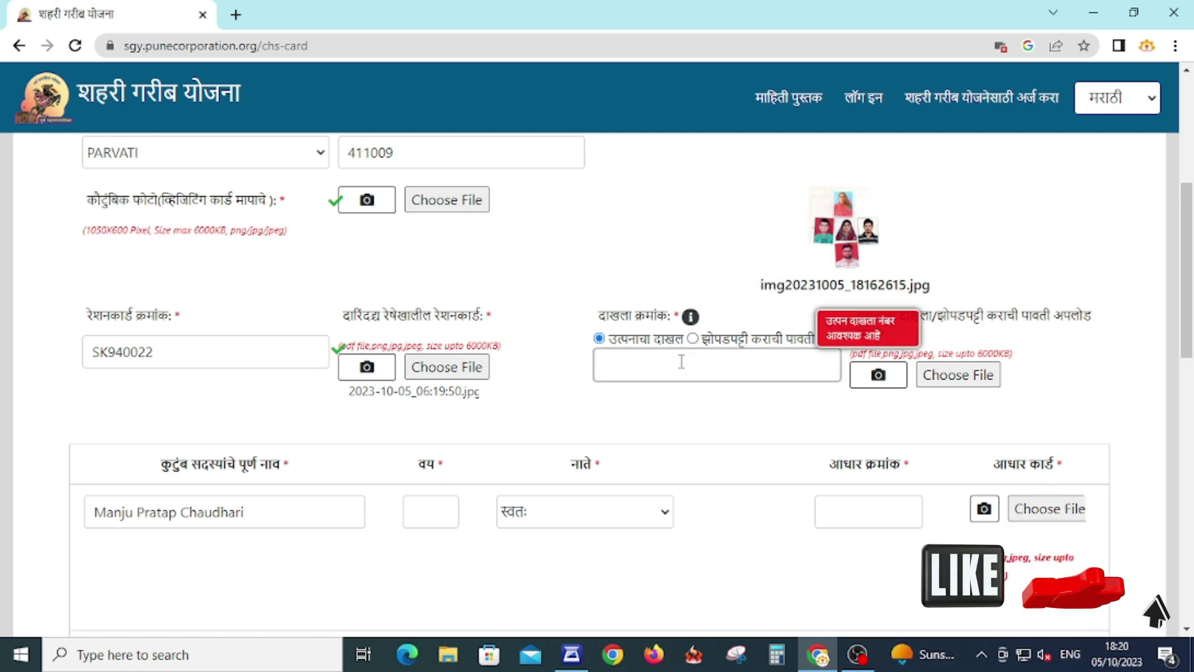
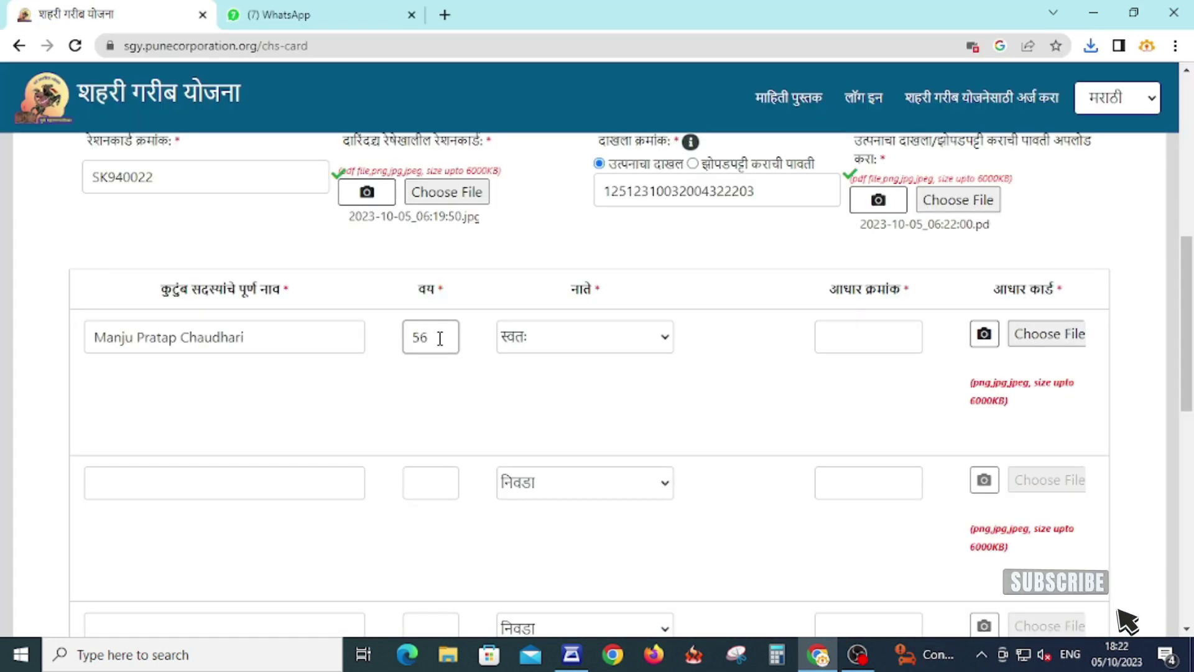
- Enter the first member's Aadhaar number, then the second member's name and age 33
click(869, 329)
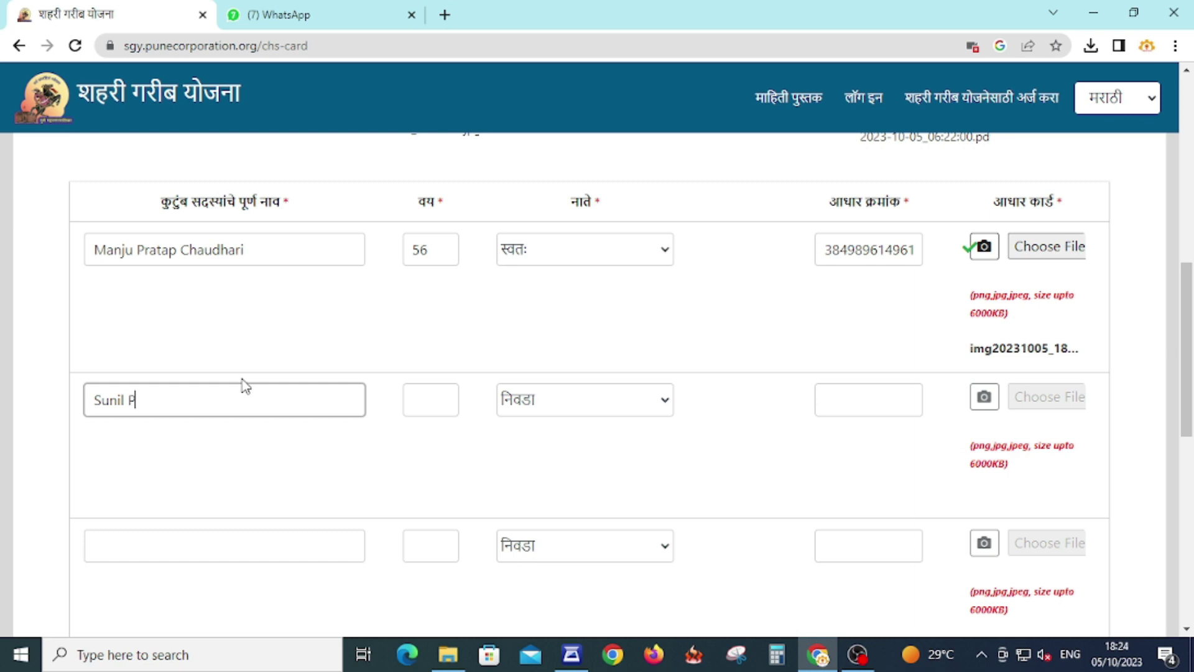
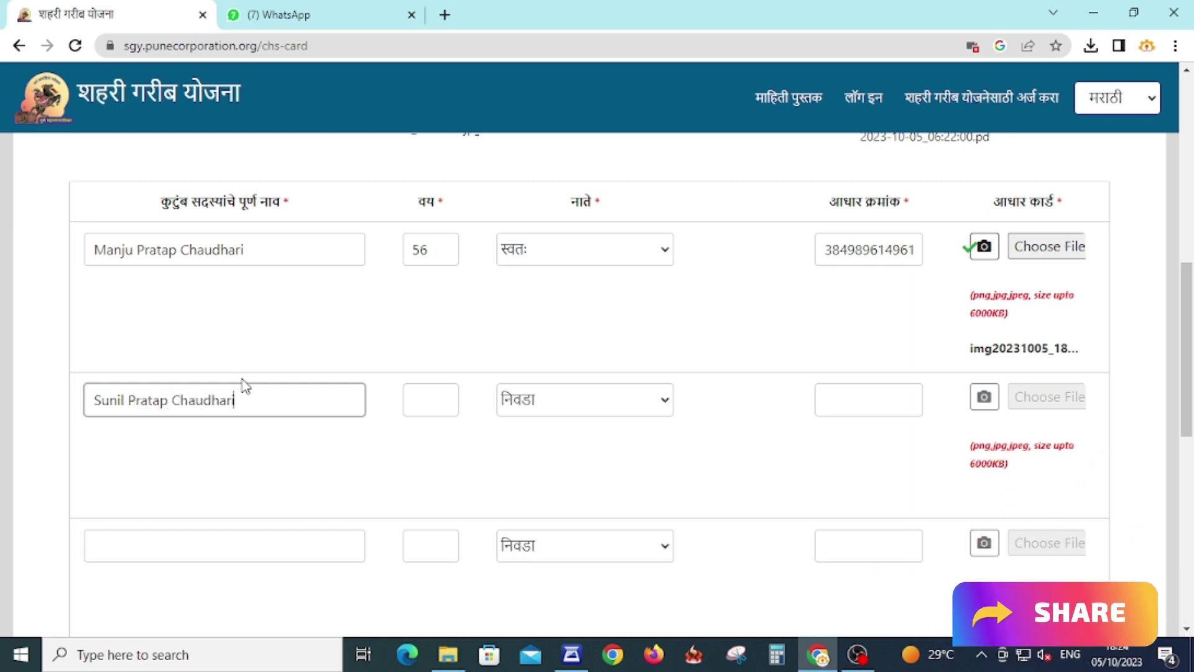
key(Tab)
text(33)
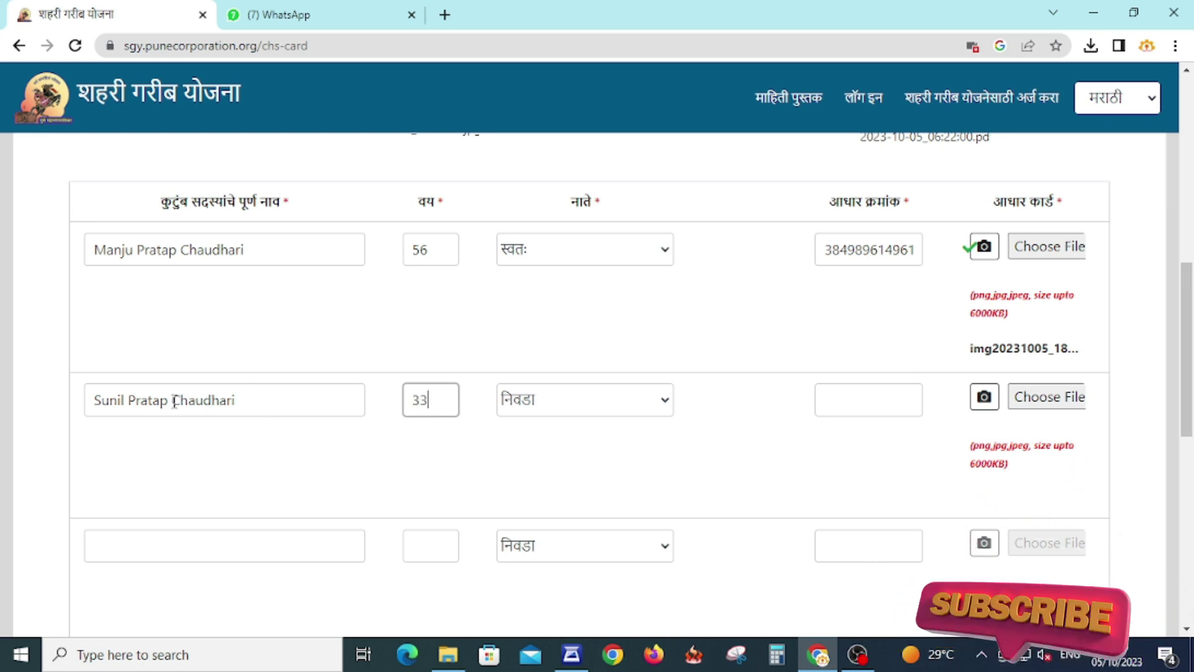
- Correct the misspelled letter in the second member's surname to 'o'
drag(174, 400, 263, 400)
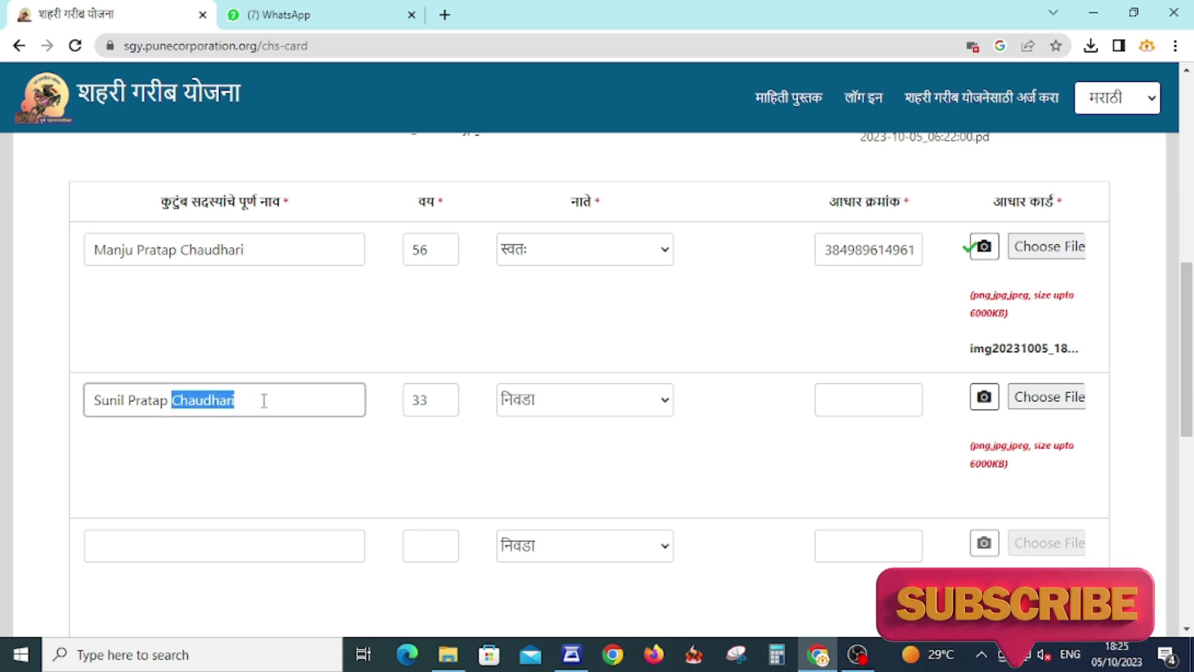
click(196, 414)
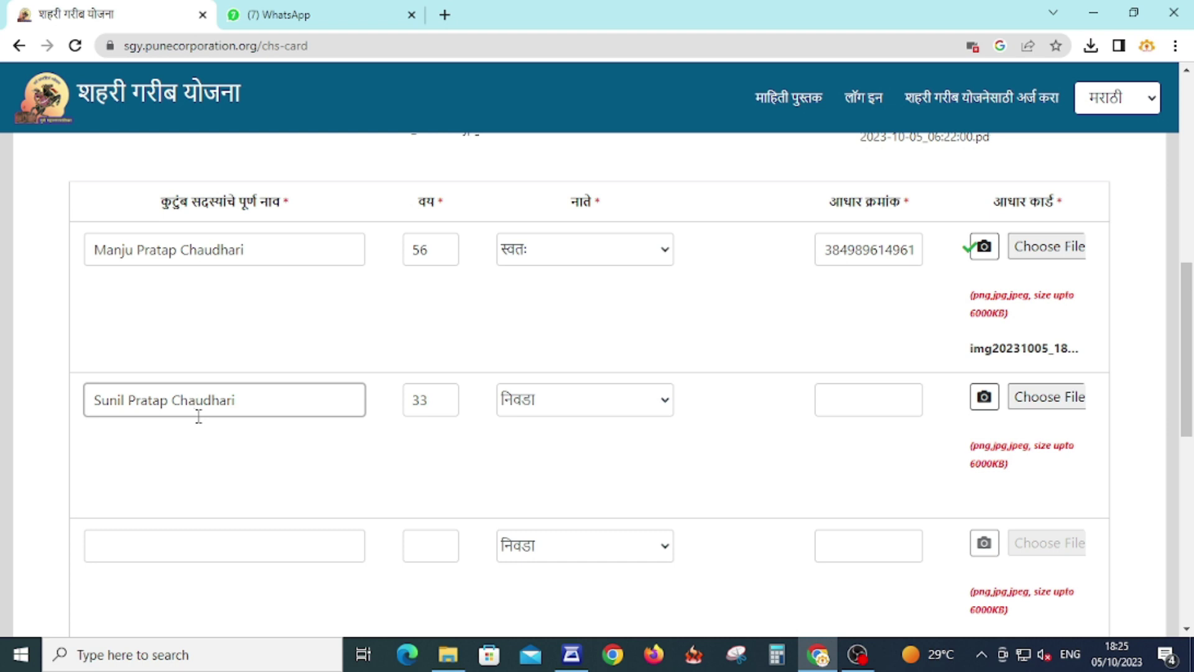
key(BackSpace)
text(o)
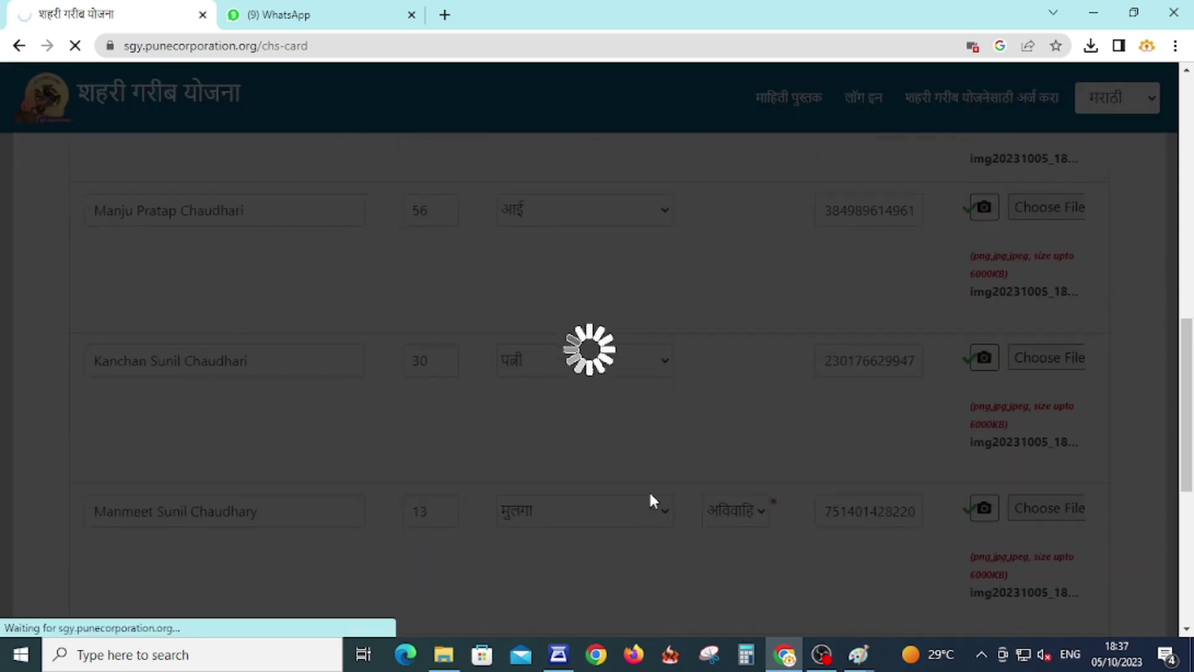
- Scroll to the bottom of the form where the सादर submit button is
scroll(650, 495, down, 5)
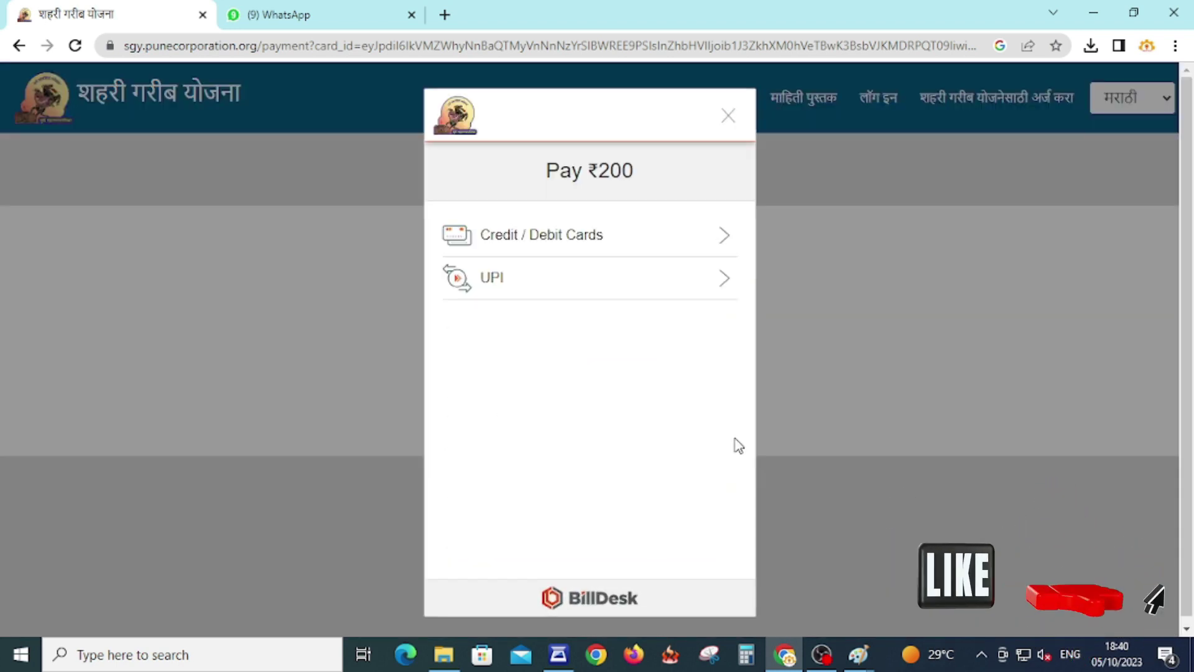
- Choose UPI in BillDesk and display the QR code for the ₹200 payment
click(525, 285)
click(567, 285)
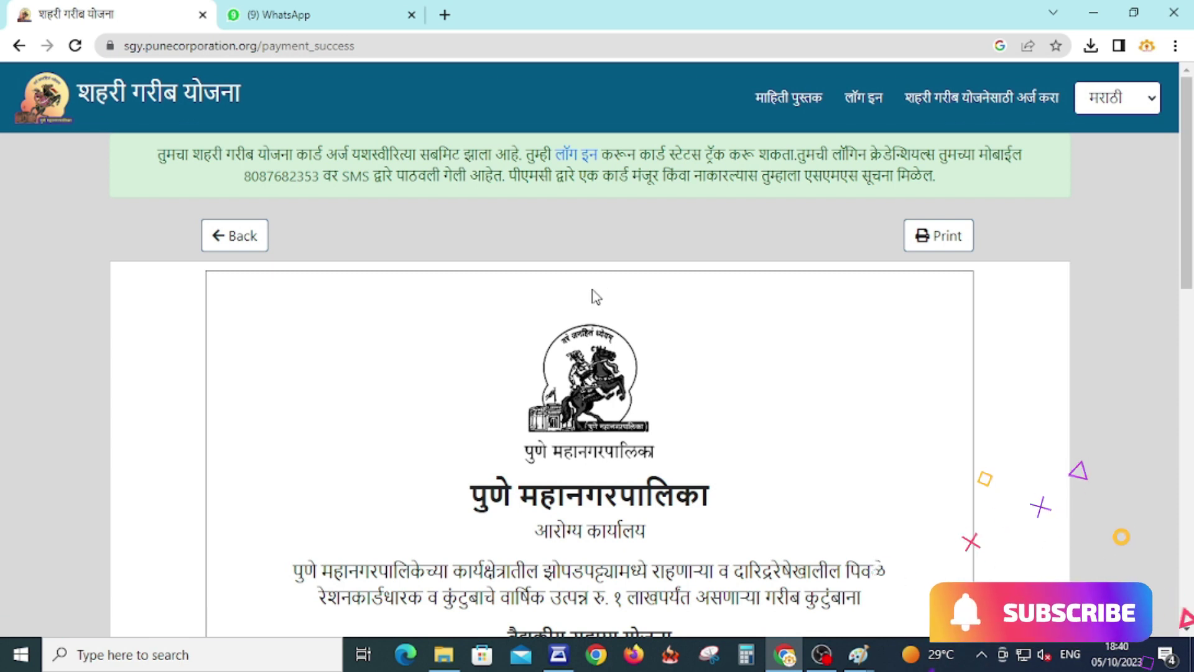
click(969, 244)
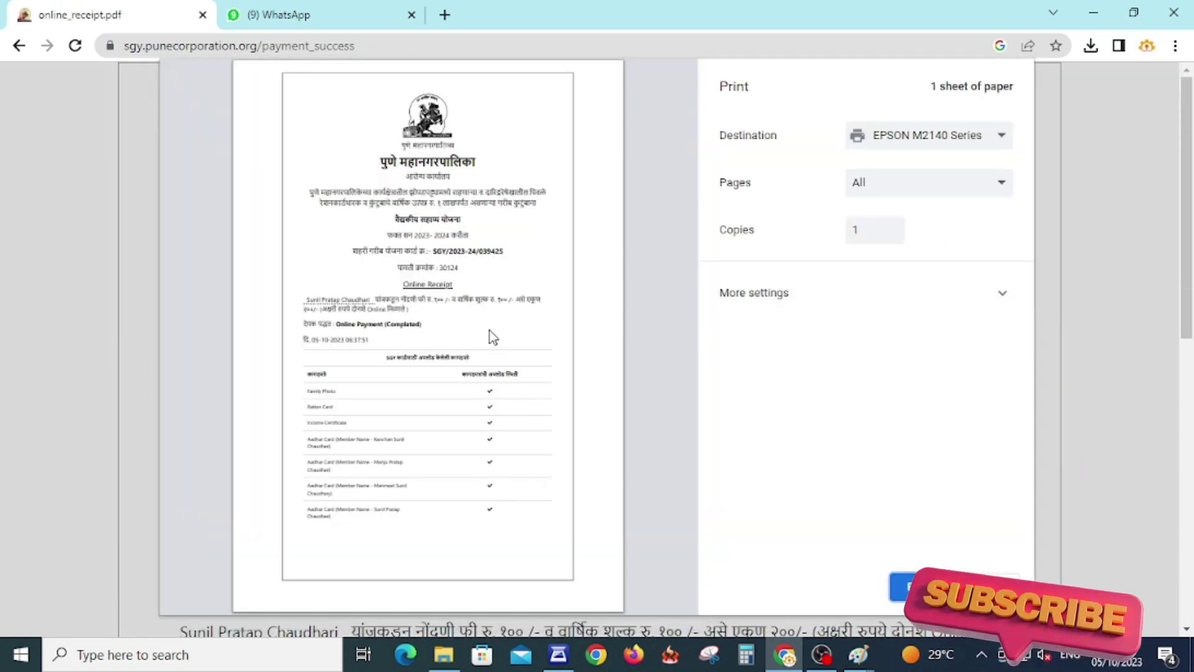
key(Escape)
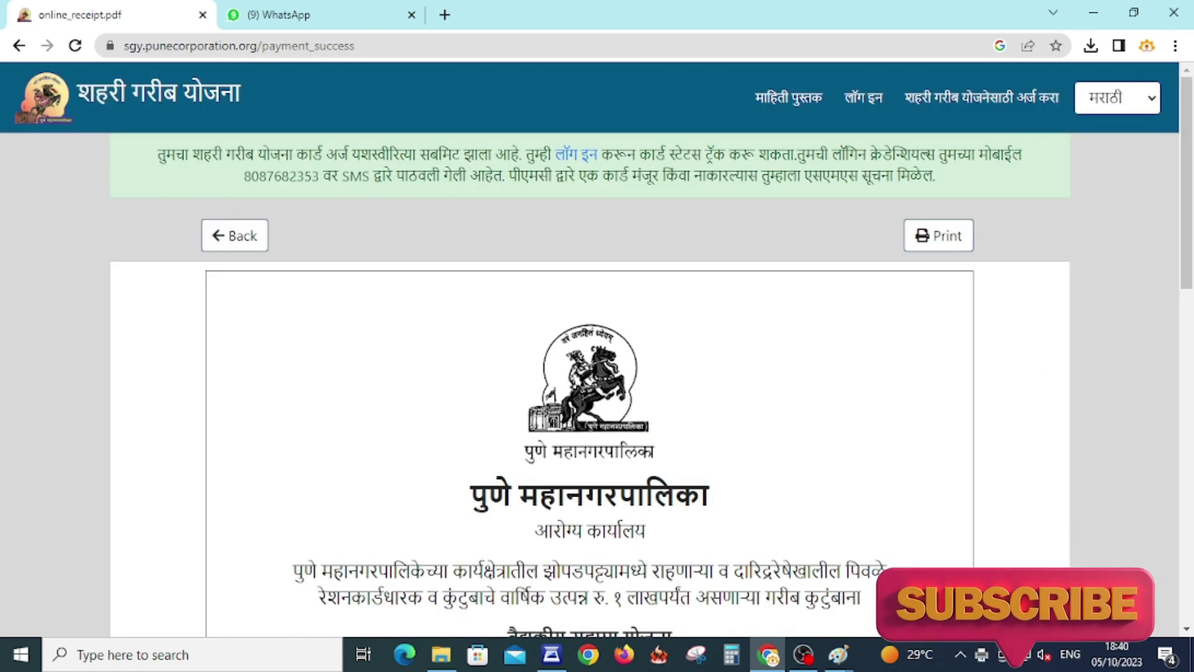
scroll(847, 453, down, 3)
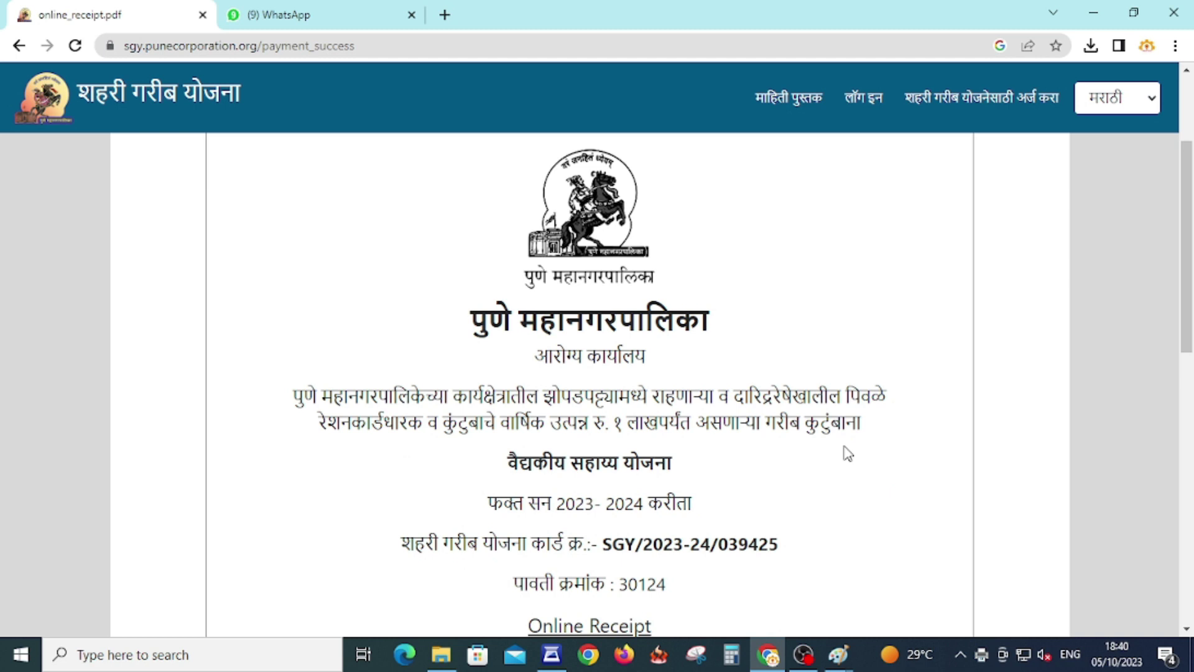
scroll(842, 446, down, 3)
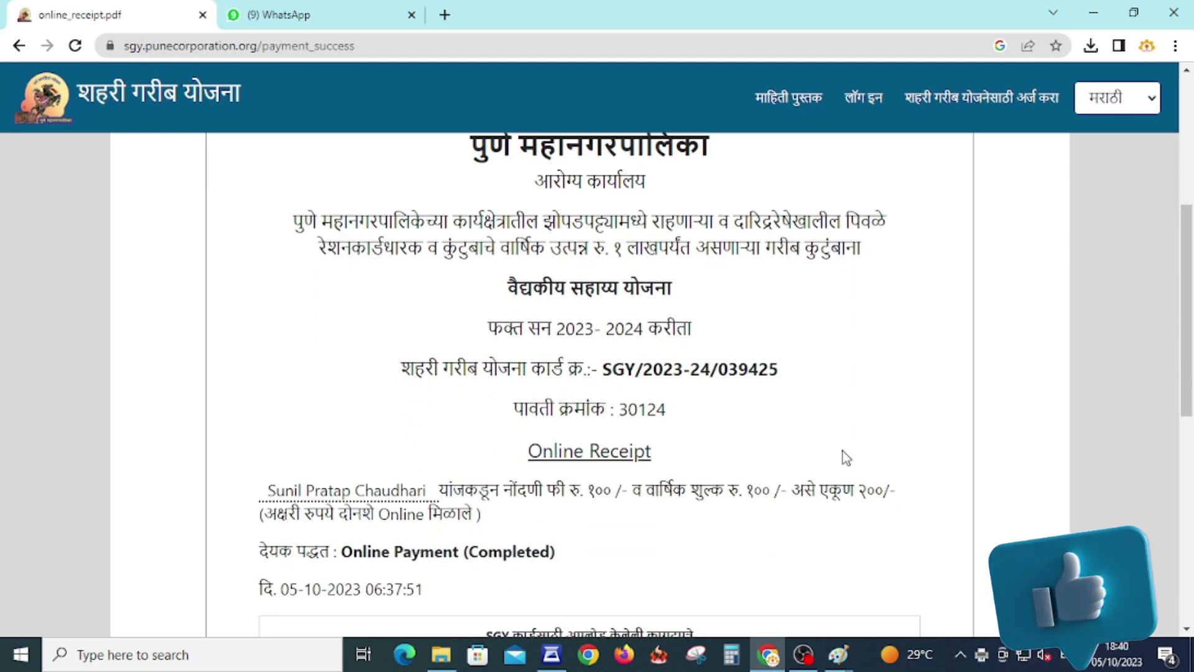
scroll(843, 451, down, 8)
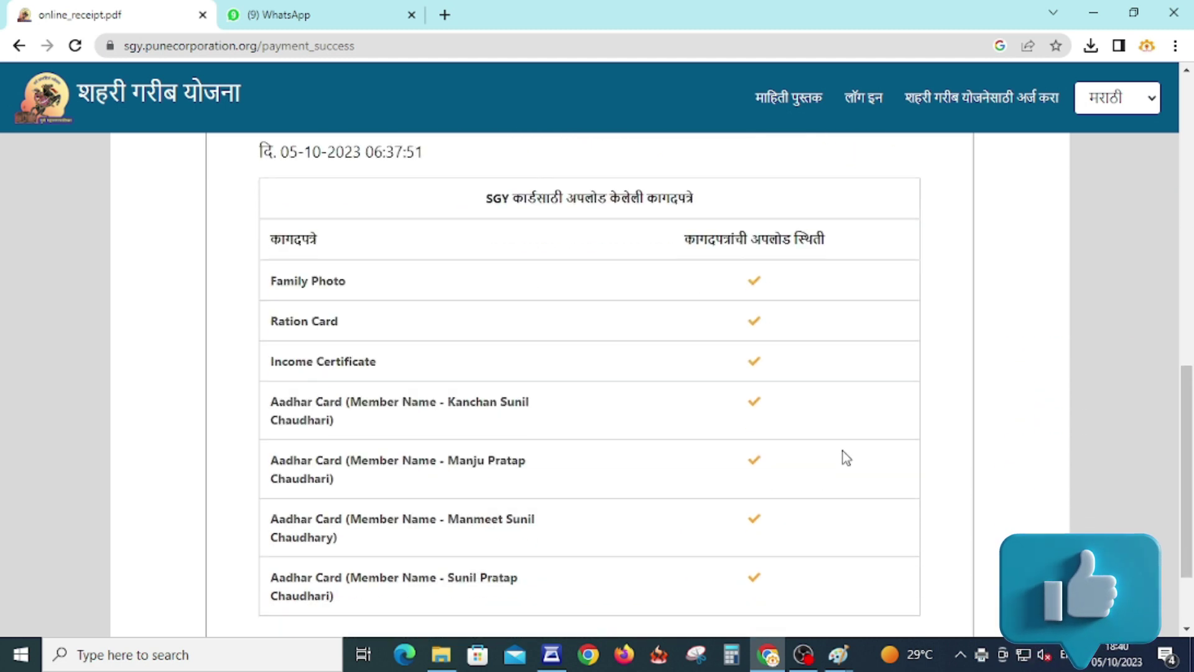
scroll(843, 451, up, 2)
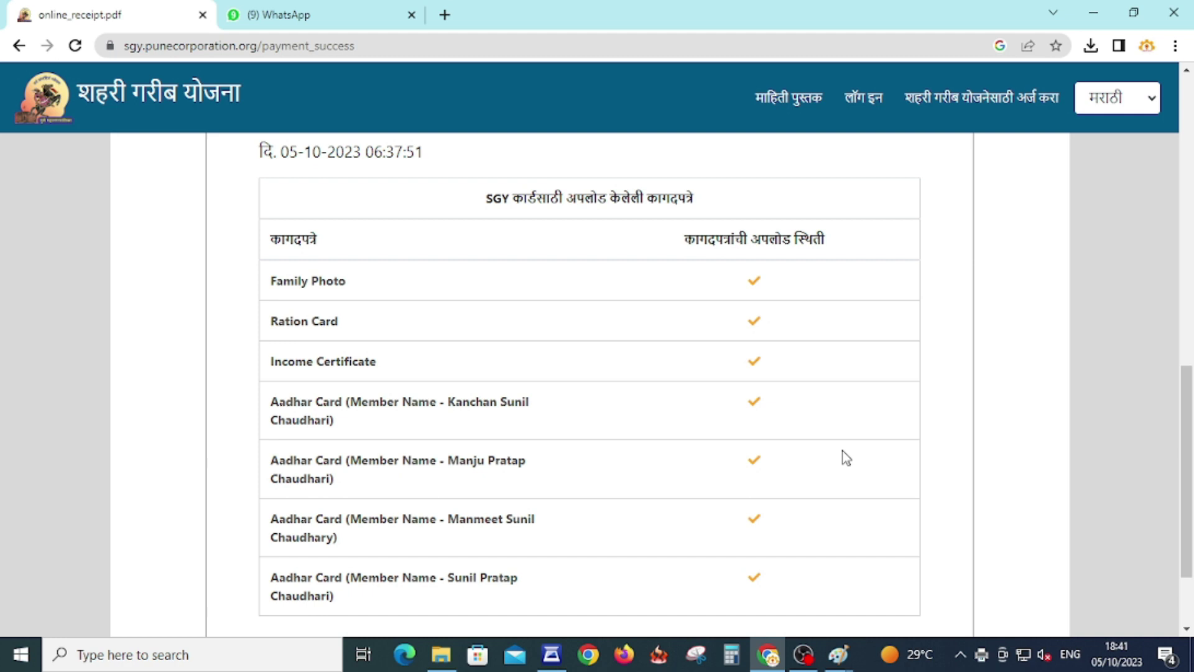
scroll(840, 435, down, 2)
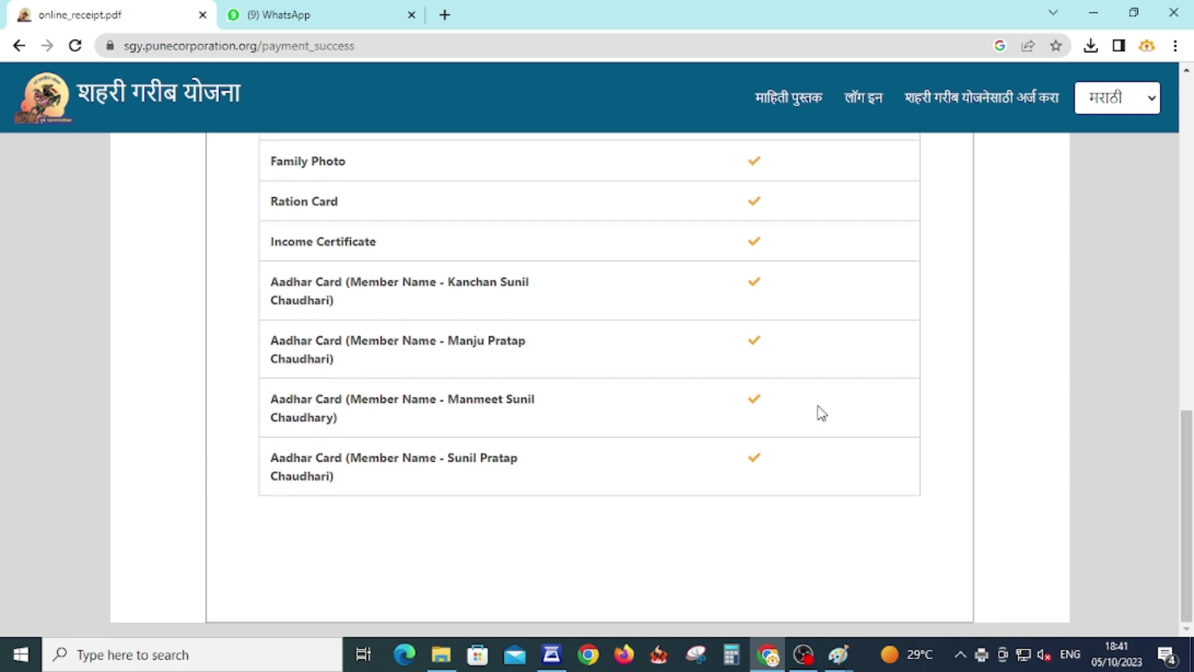
- Save the माहिती पुस्तक citizen user manual PDF to Downloads and return to the receipt page
click(794, 100)
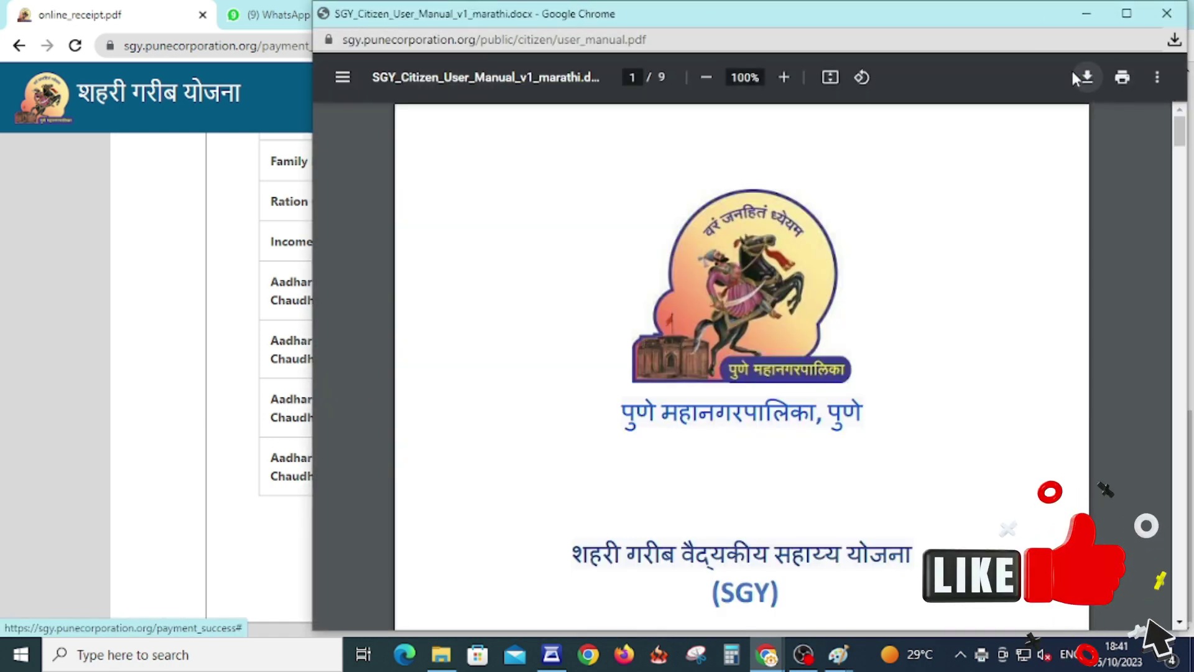
click(1071, 71)
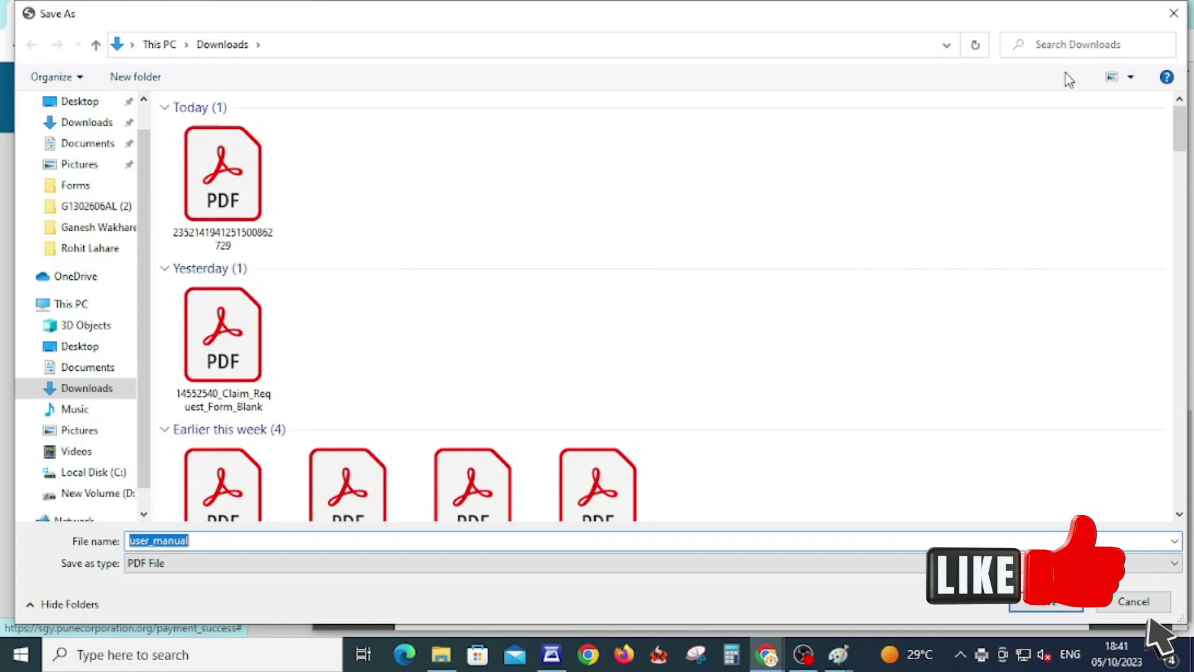
click(1045, 601)
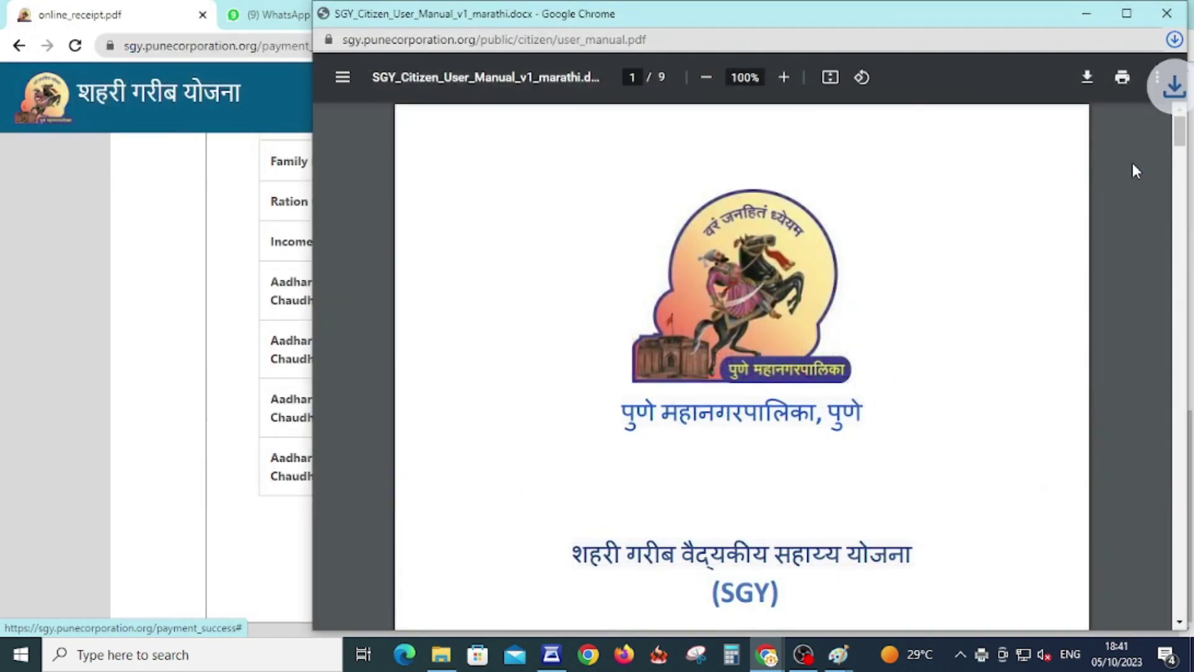
click(45, 235)
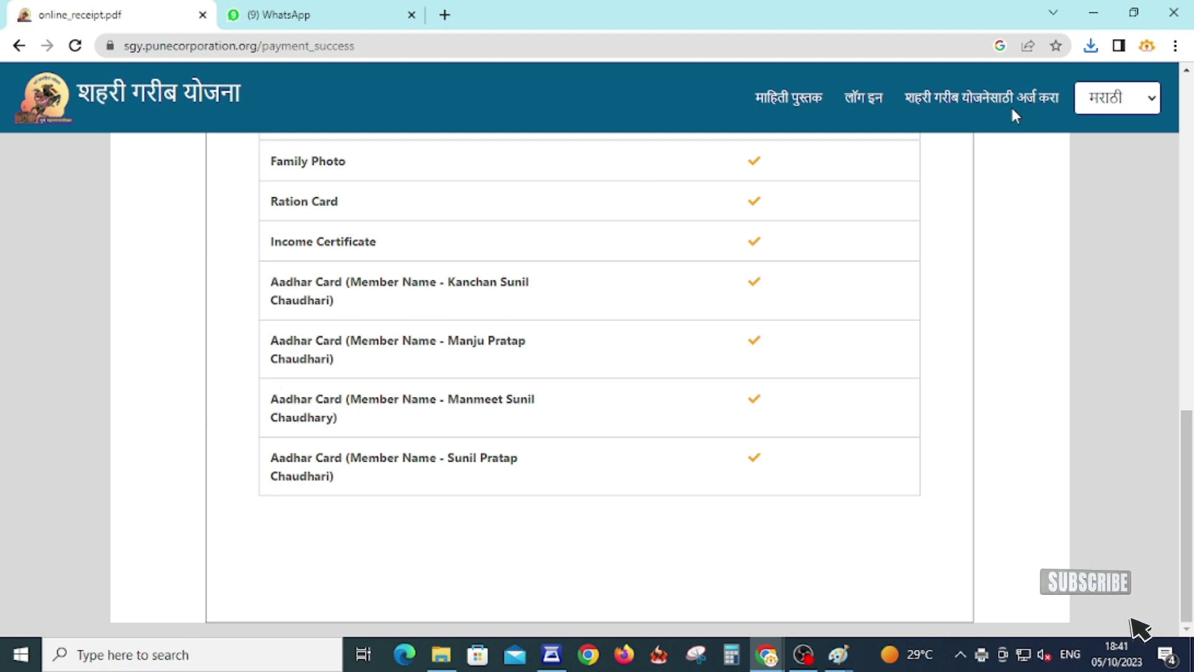
scroll(630, 369, up, 15)
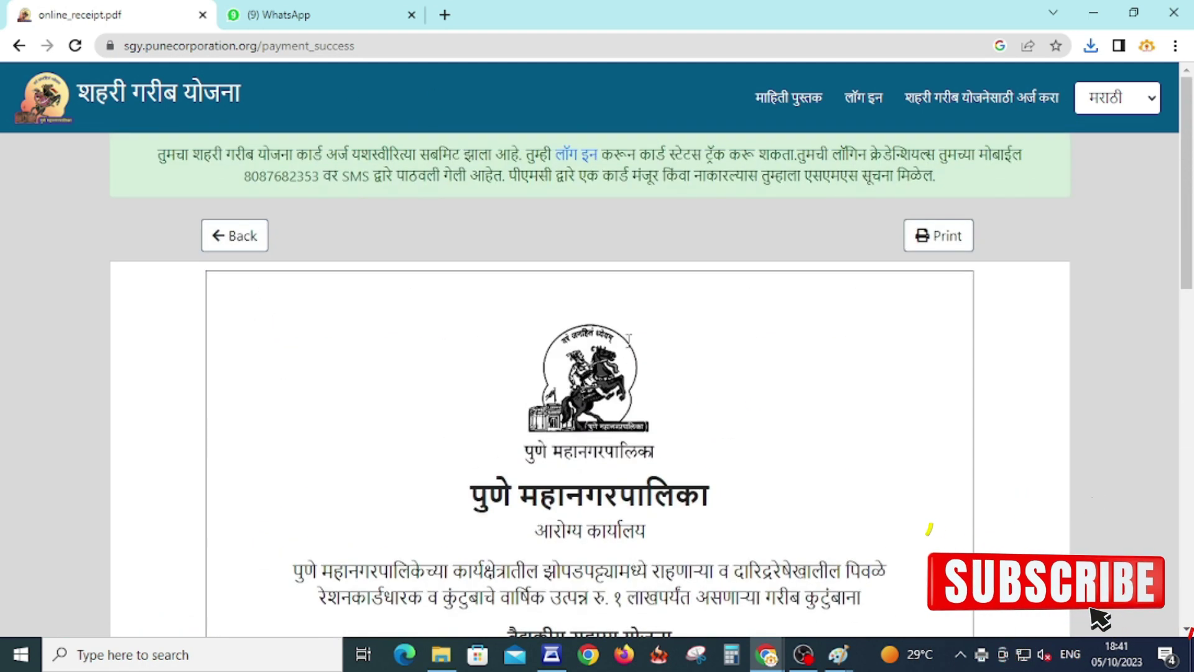
drag(158, 162, 1026, 156)
double_click(281, 177)
drag(282, 176, 945, 202)
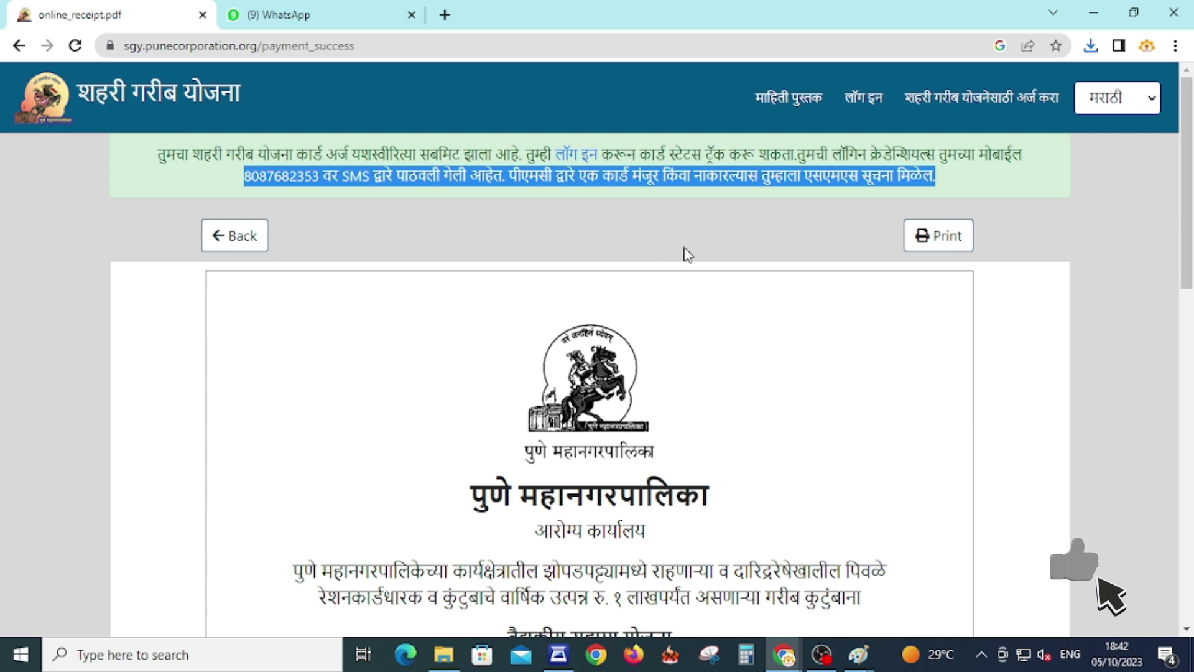
scroll(734, 311, down, 7)
scroll(735, 321, down, 7)
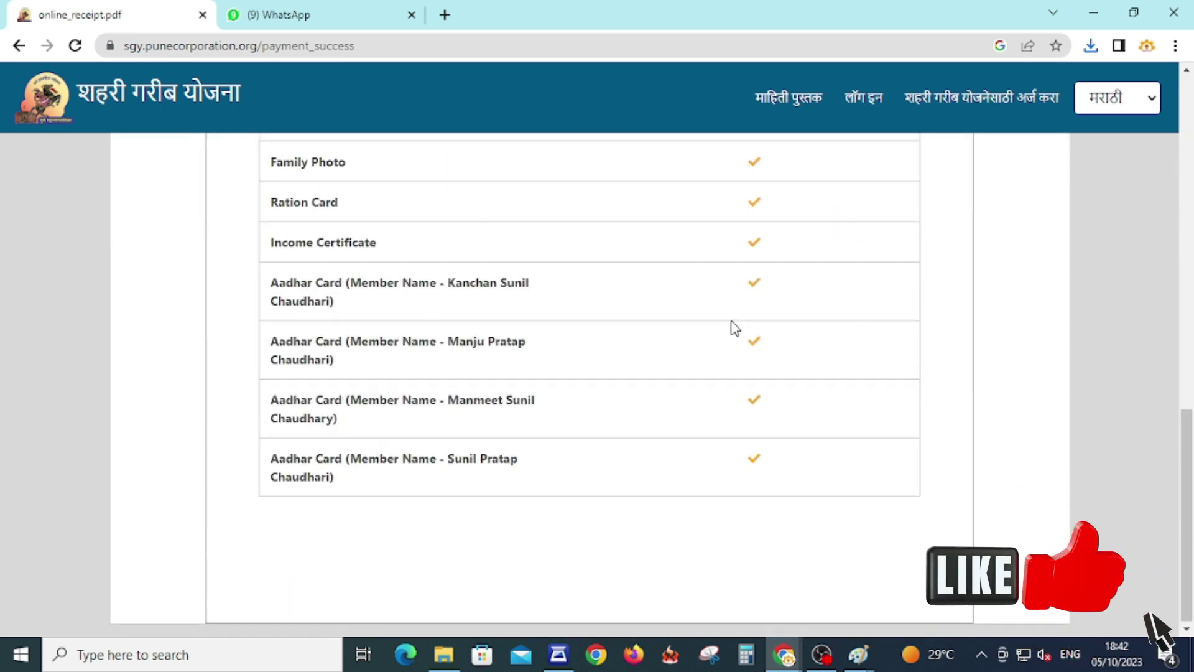